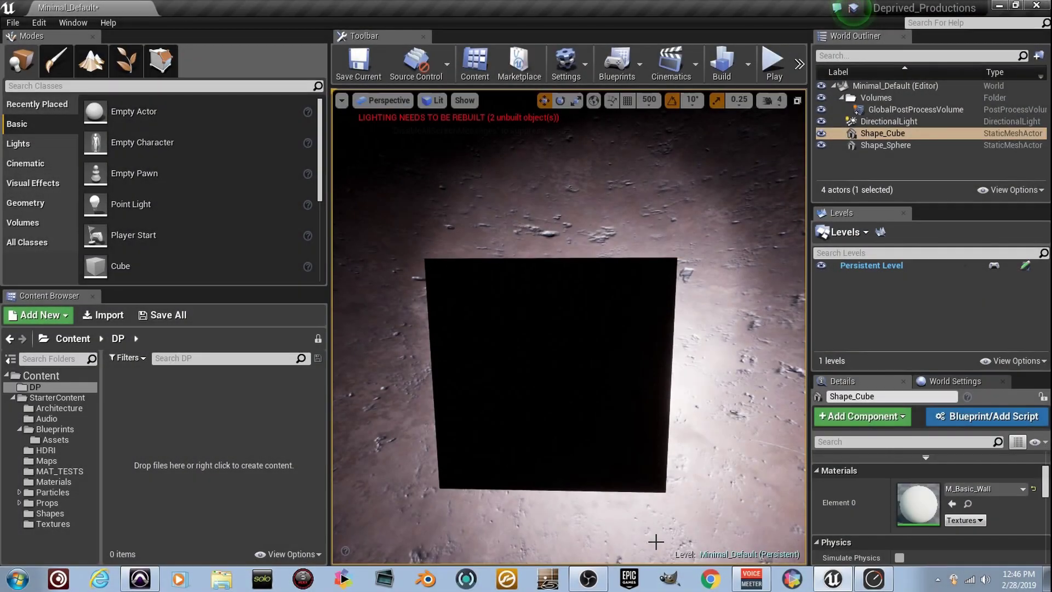
# Step: Create a new material named Test in the DP folder
pyautogui.keyDown('alt'); pyautogui.moveTo(568, 329); pyautogui.dragTo(608, 329); pyautogui.keyUp('alt')
pyautogui.moveTo(608, 329); pyautogui.dragTo(614, 487, button='right')
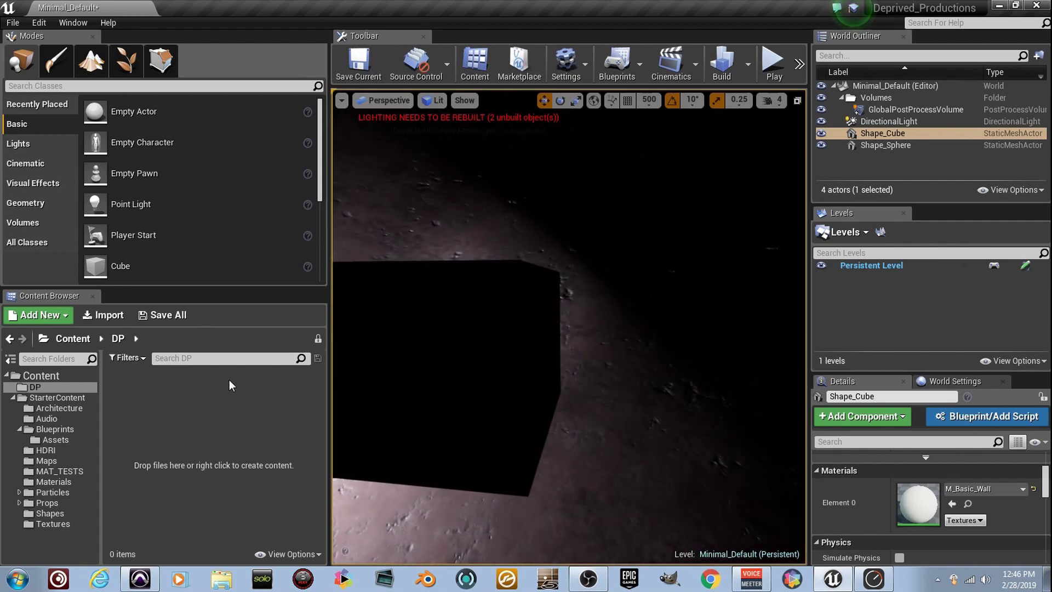
pyautogui.rightClick(216, 397)
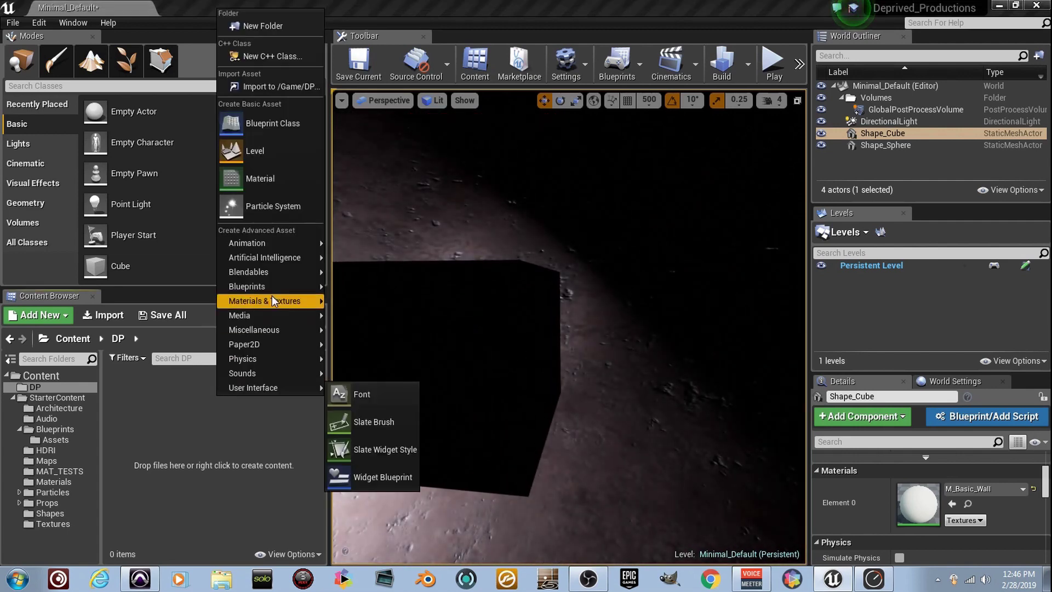
pyautogui.click(298, 181)
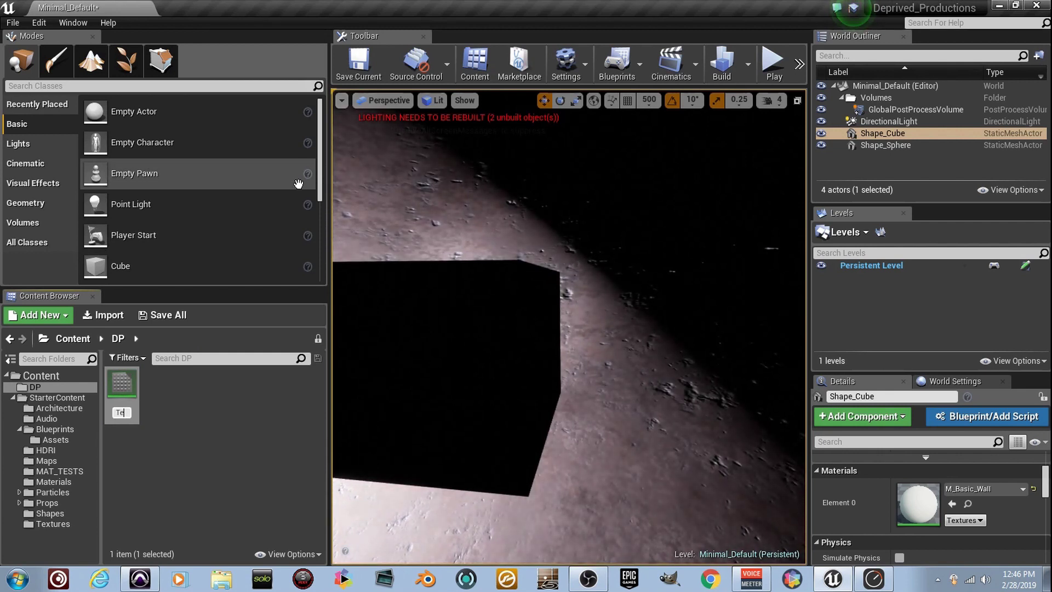
pyautogui.press('Return')
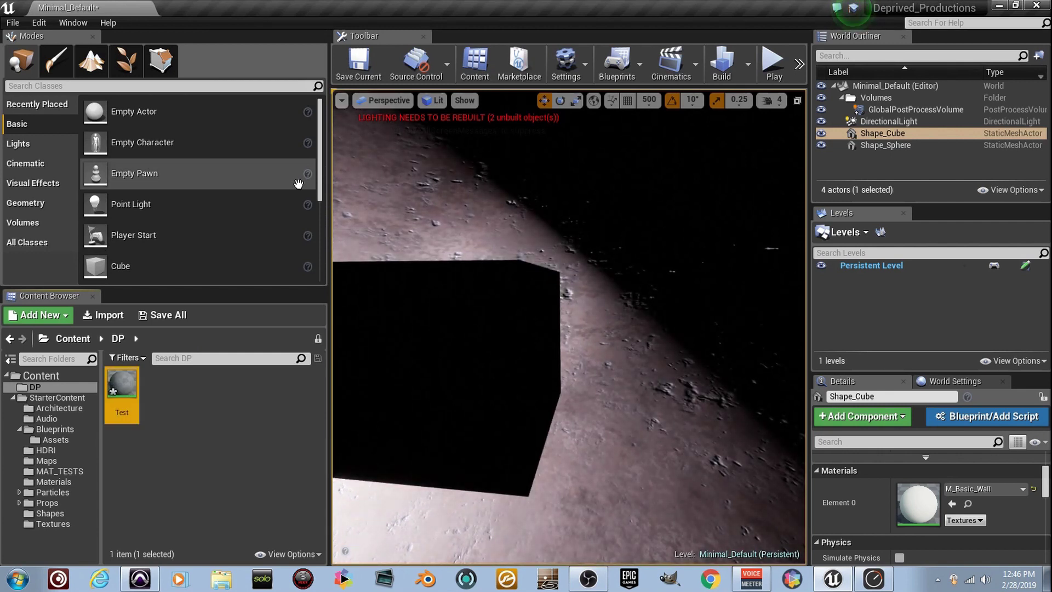
# Step: Apply the Test material to the cube in the level
pyautogui.moveTo(121, 394); pyautogui.dragTo(369, 403)
pyautogui.moveTo(368, 403); pyautogui.dragTo(340, 411, button='right')
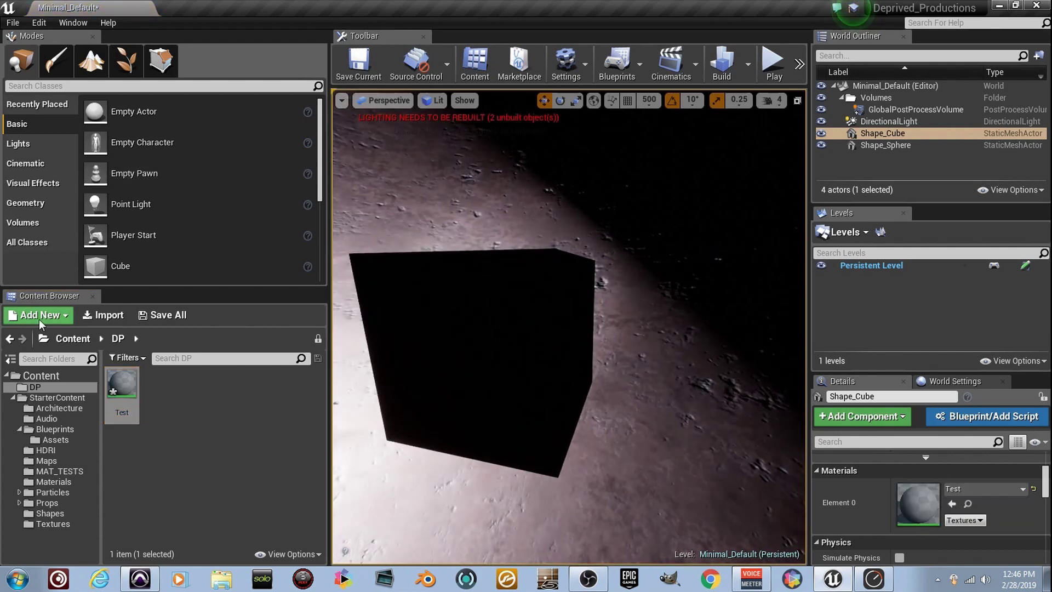
pyautogui.moveTo(460, 383); pyautogui.dragTo(344, 337, button='right')
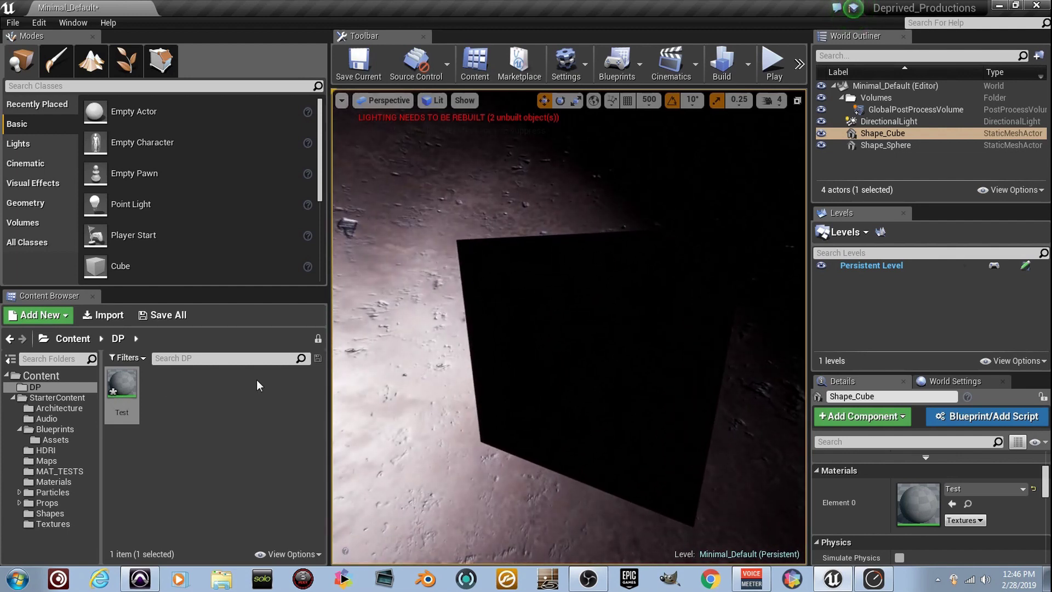
# Step: Open the Test material for editing and add a TexCoord node with its preview expanded
pyautogui.doubleClick(131, 397)
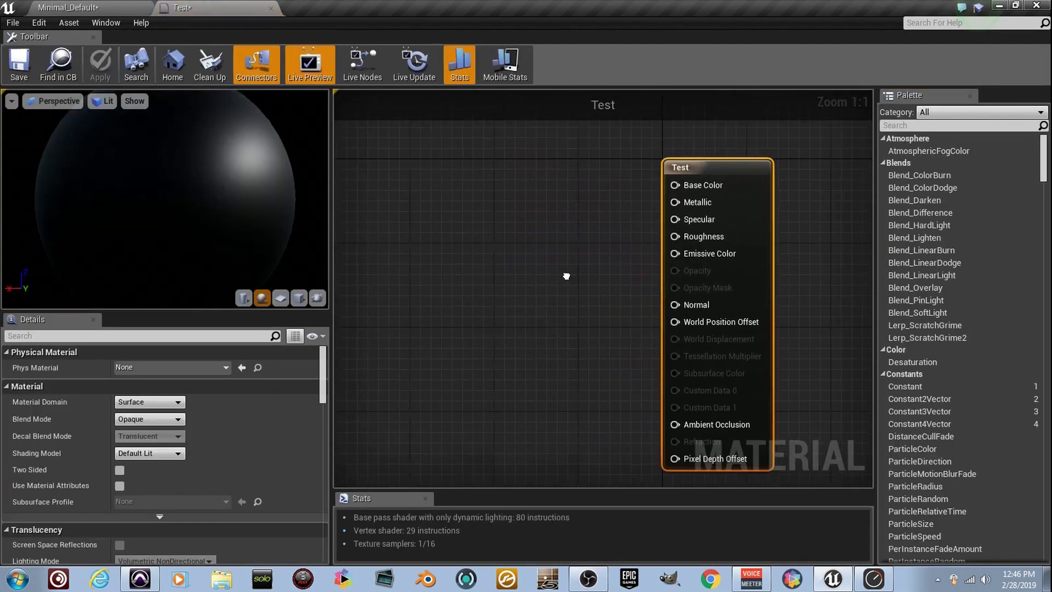
pyautogui.rightClick(457, 286)
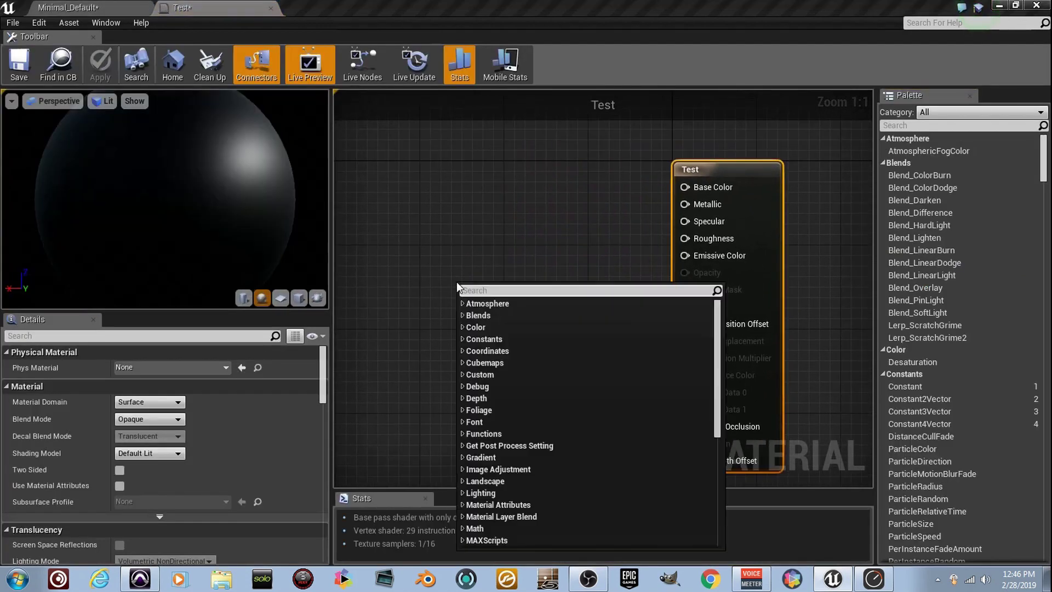
pyautogui.write('texcoord')
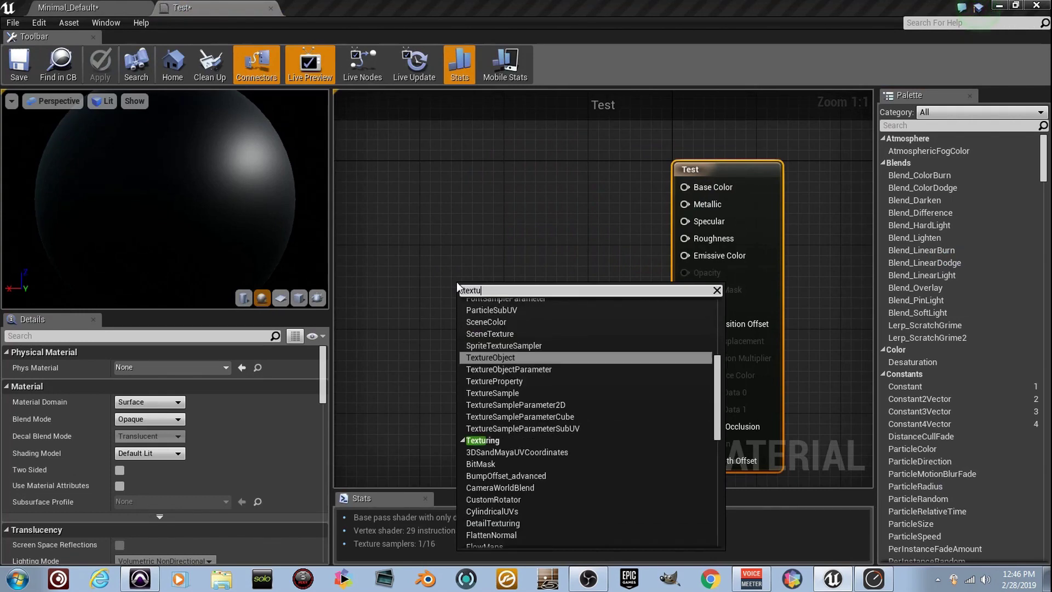
pyautogui.press('Return')
pyautogui.moveTo(484, 283); pyautogui.dragTo(325, 301)
pyautogui.moveTo(363, 309); pyautogui.dragTo(466, 307, button='right')
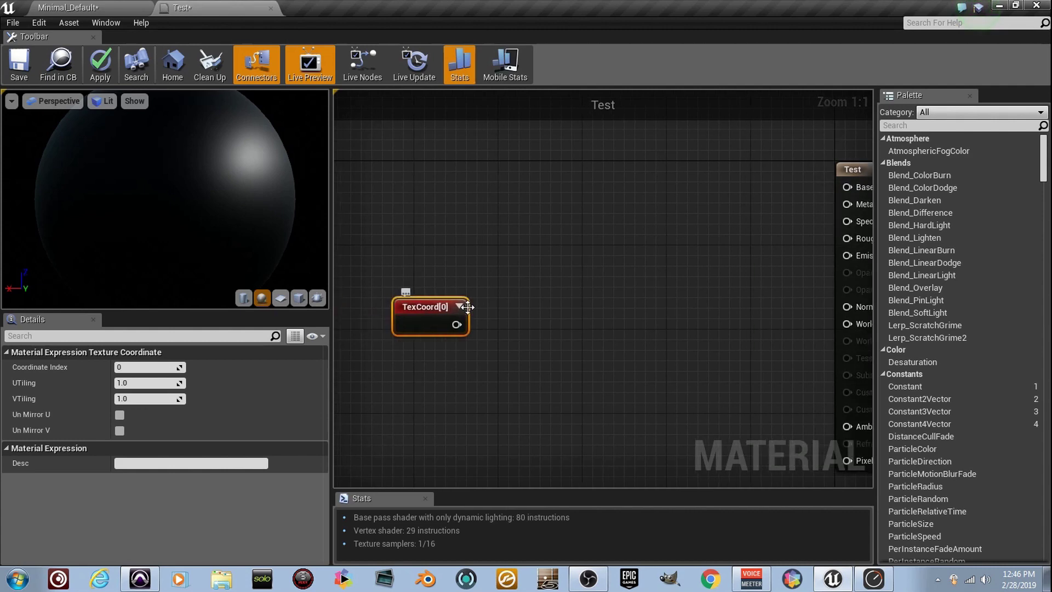
pyautogui.scroll(4, 465, 311)
pyautogui.click(455, 305)
pyautogui.scroll(-4, 465, 318)
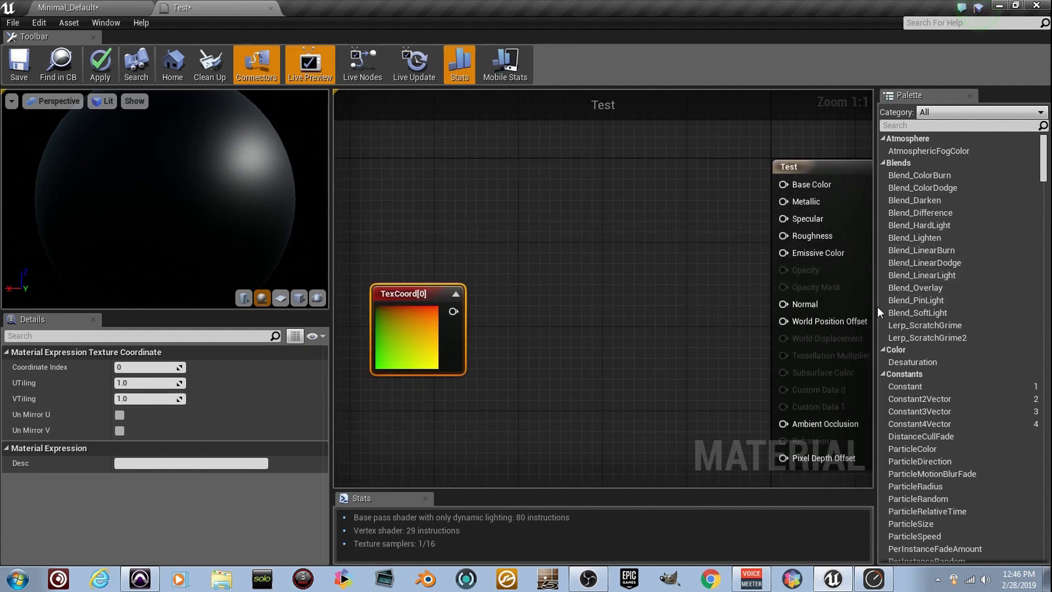
# Step: Set the Test material's shading model to Unlit
pyautogui.click(789, 300)
pyautogui.click(153, 453)
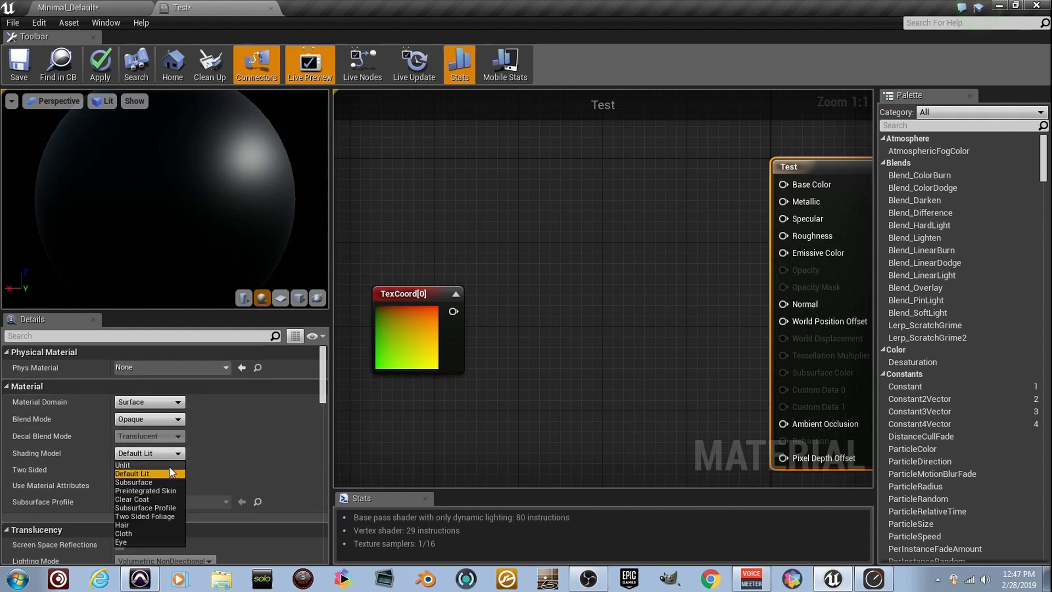
pyautogui.click(170, 466)
# Step: Add a component mask fed by the TexCoord output, expand its preview and limit it to the G channel
pyautogui.moveTo(773, 291); pyautogui.dragTo(655, 290, button='right')
pyautogui.moveTo(655, 233); pyautogui.dragTo(856, 236, button='right')
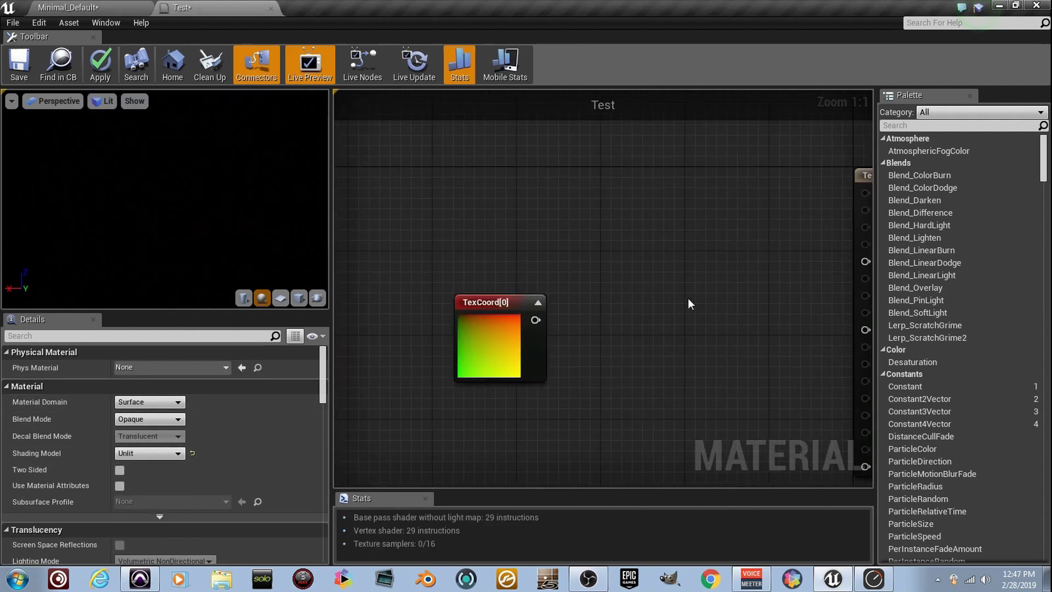
pyautogui.click(529, 328)
pyautogui.scroll(6, 521, 306)
pyautogui.moveTo(516, 296); pyautogui.dragTo(588, 290)
pyautogui.write('mask')
pyautogui.press('Return')
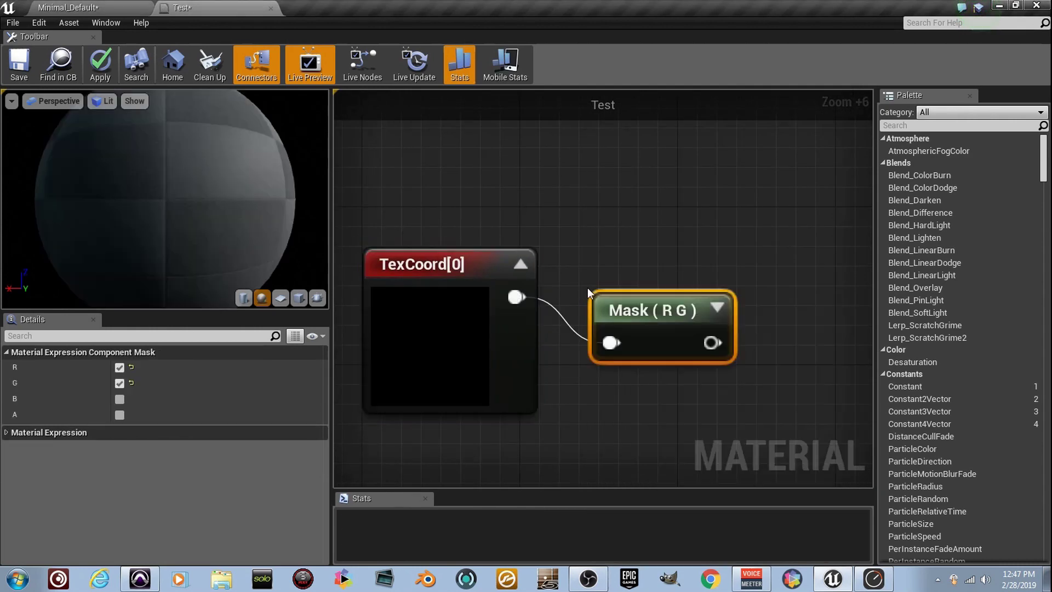
pyautogui.click(714, 310)
pyautogui.moveTo(678, 312); pyautogui.dragTo(677, 215)
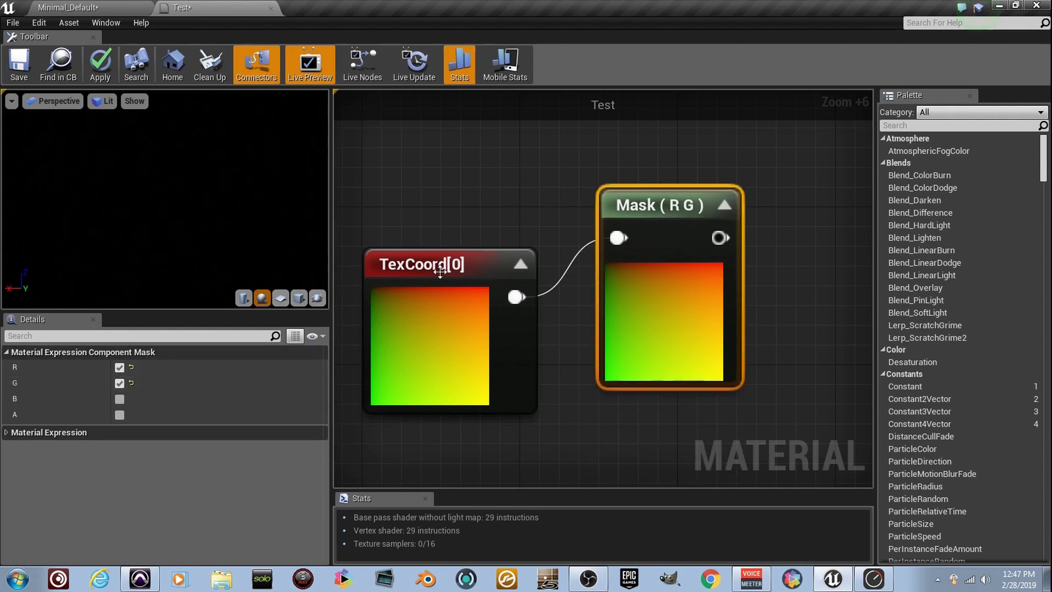
pyautogui.click(118, 367)
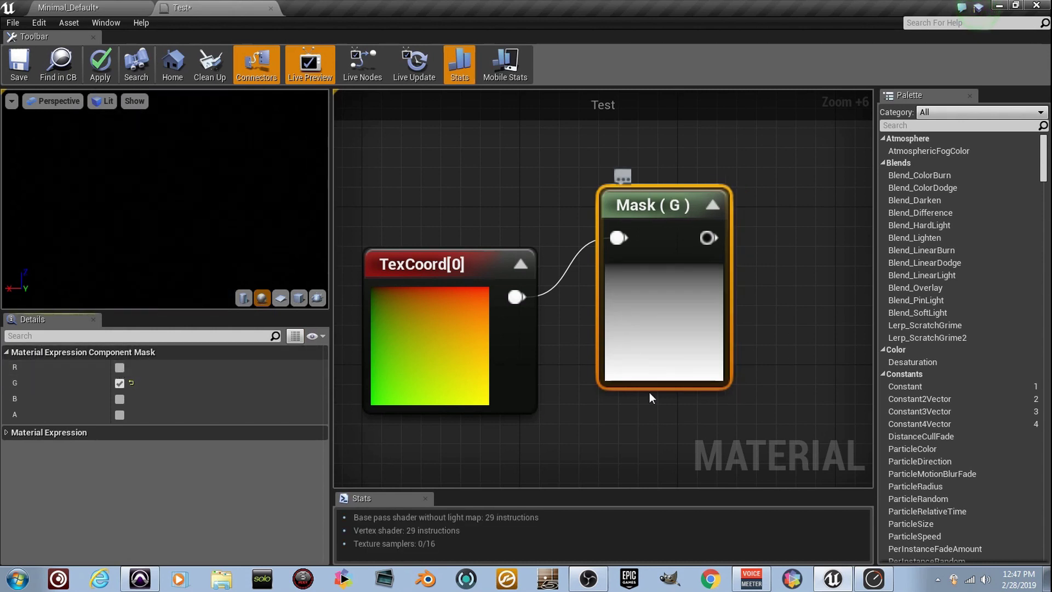
# Step: Try the mask with only the R channel, and restore it to G only
pyautogui.click(119, 368)
pyautogui.click(119, 383)
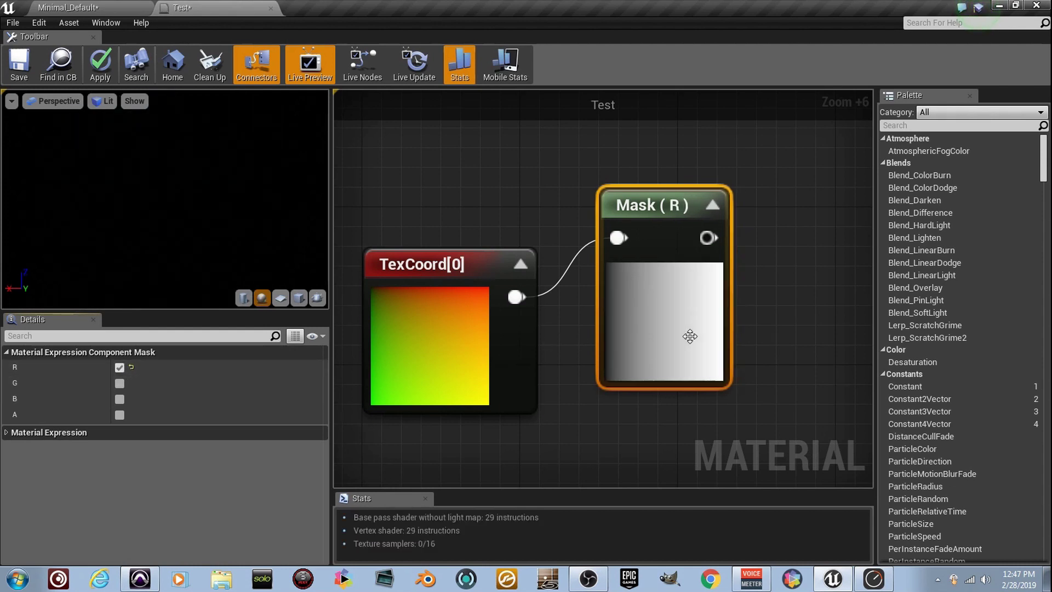
pyautogui.click(119, 383)
pyautogui.click(119, 368)
# Step: Add a Power node with its Base fed by the G mask, expand its preview and place it beside the mask
pyautogui.scroll(-4, 754, 282)
pyautogui.moveTo(580, 299); pyautogui.dragTo(457, 308, button='right')
pyautogui.moveTo(403, 340); pyautogui.dragTo(360, 326)
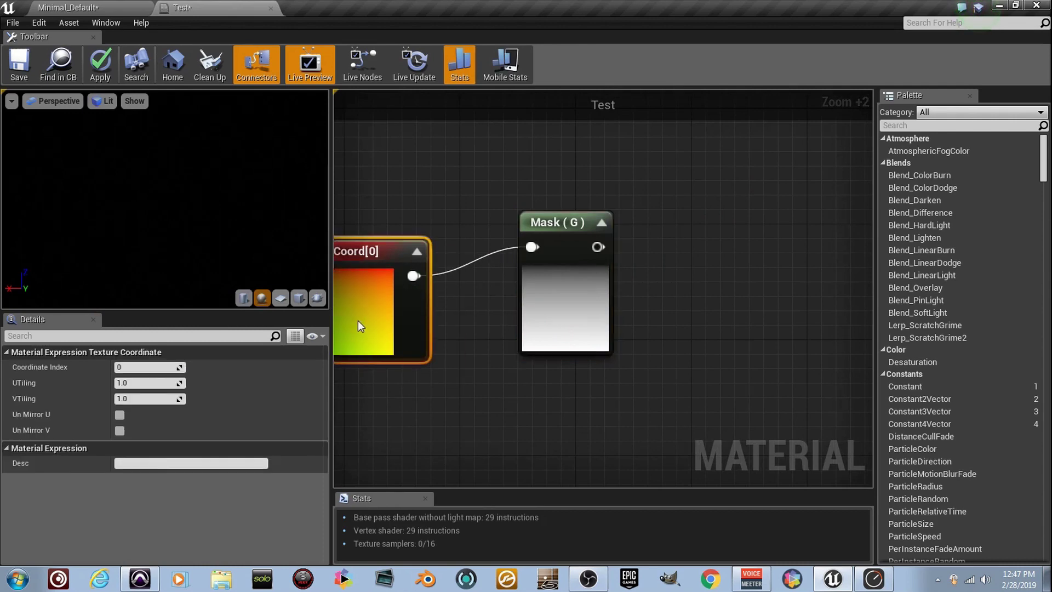
pyautogui.click(556, 284)
pyautogui.scroll(4, 564, 272)
pyautogui.moveTo(569, 247); pyautogui.dragTo(666, 251)
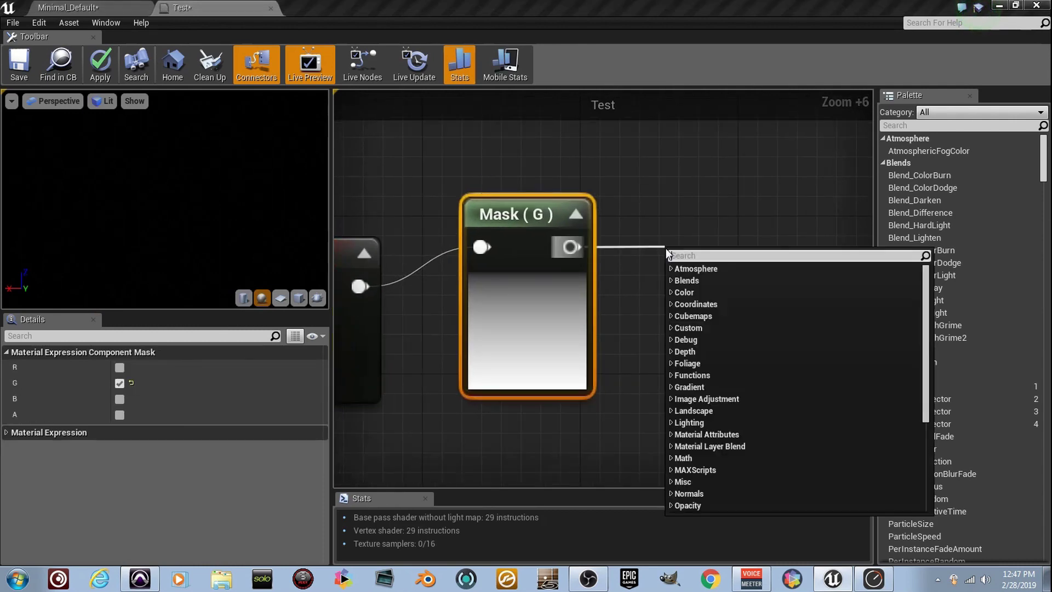
pyautogui.write('power')
pyautogui.press('Return')
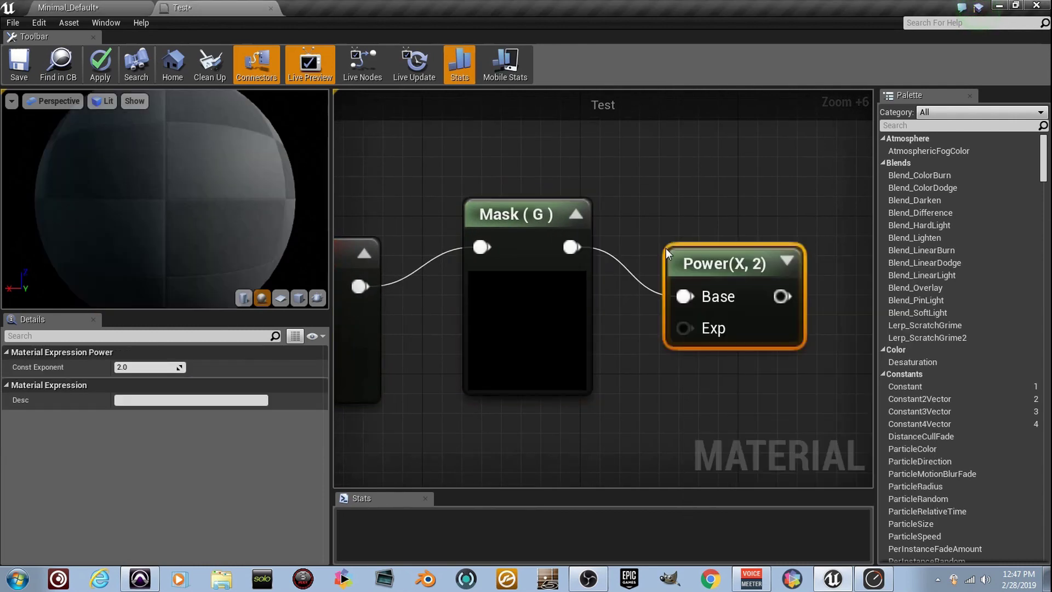
pyautogui.click(787, 259)
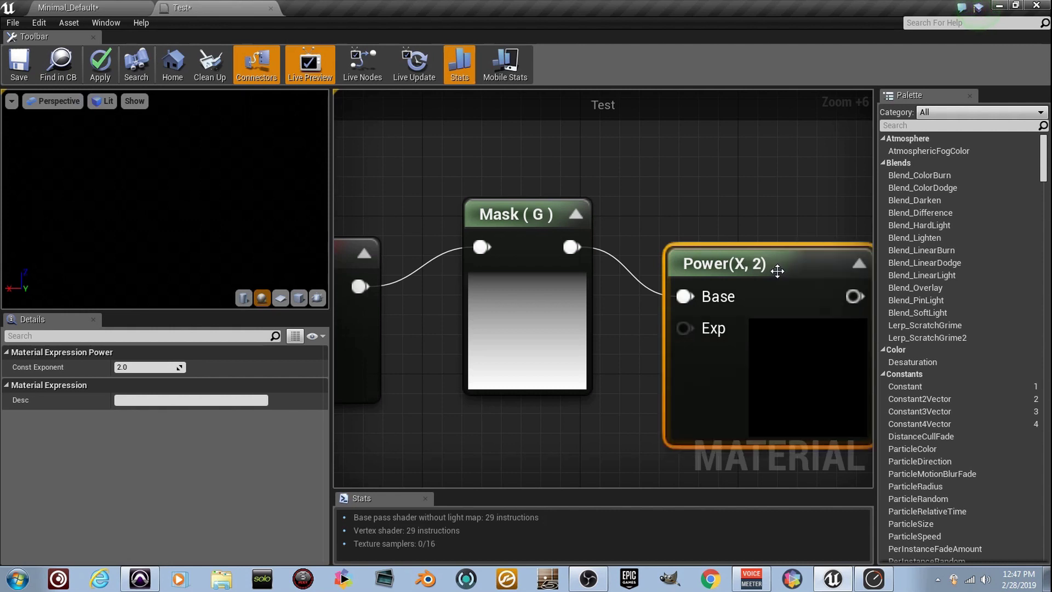
pyautogui.moveTo(774, 265); pyautogui.dragTo(743, 234)
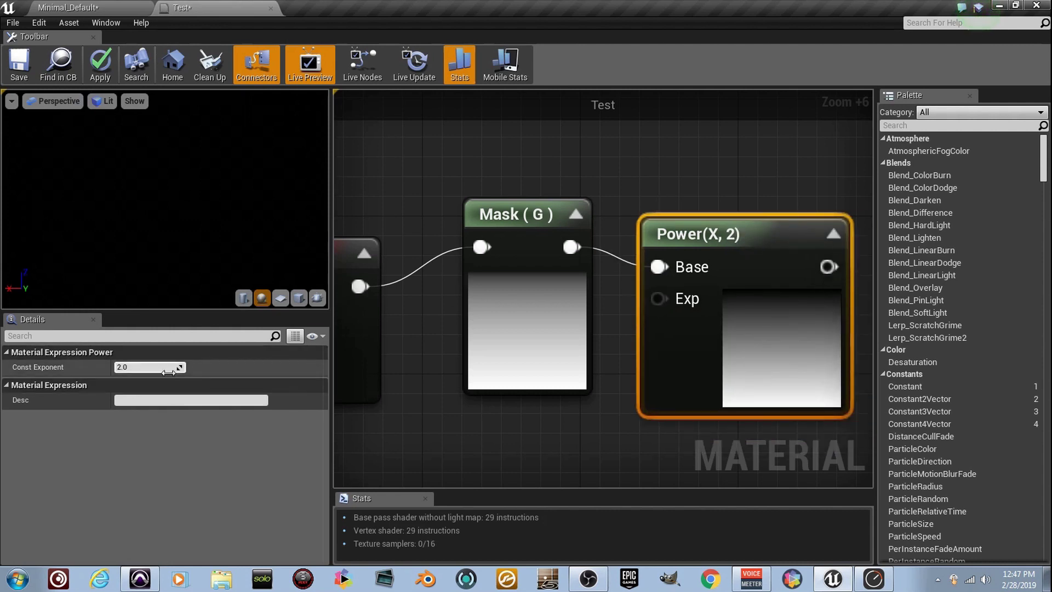
# Step: Raise the Power node's constant exponent in stages through 4, 5, 8, 12 and 20, ending at 5000
pyautogui.write('4')
pyautogui.press('Return')
pyautogui.write('5')
pyautogui.press('Return')
pyautogui.write('8')
pyautogui.press('Return')
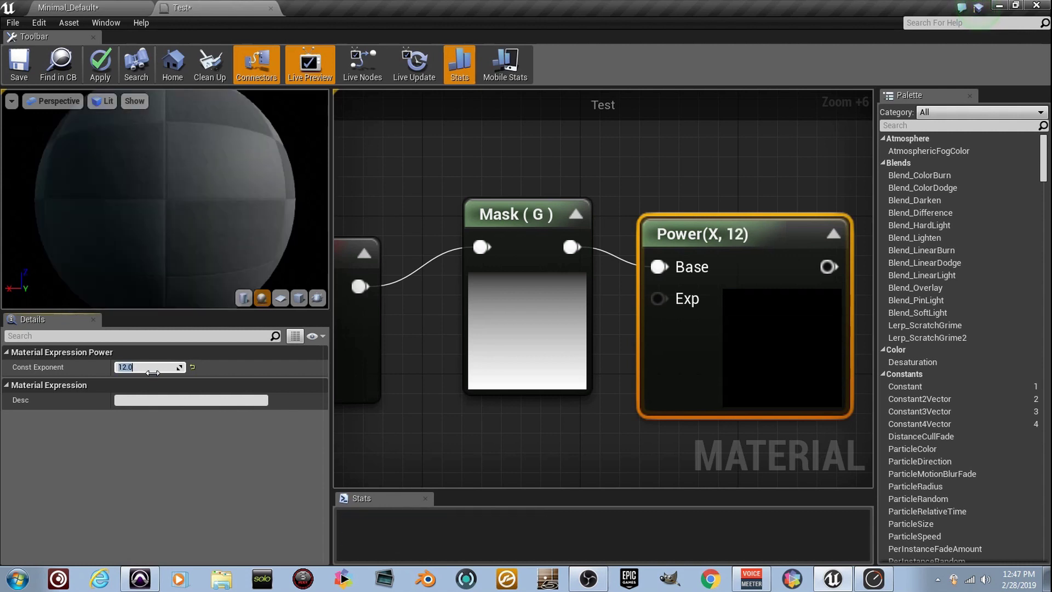
pyautogui.write('12')
pyautogui.press('Return')
pyautogui.write('20')
pyautogui.press('Return')
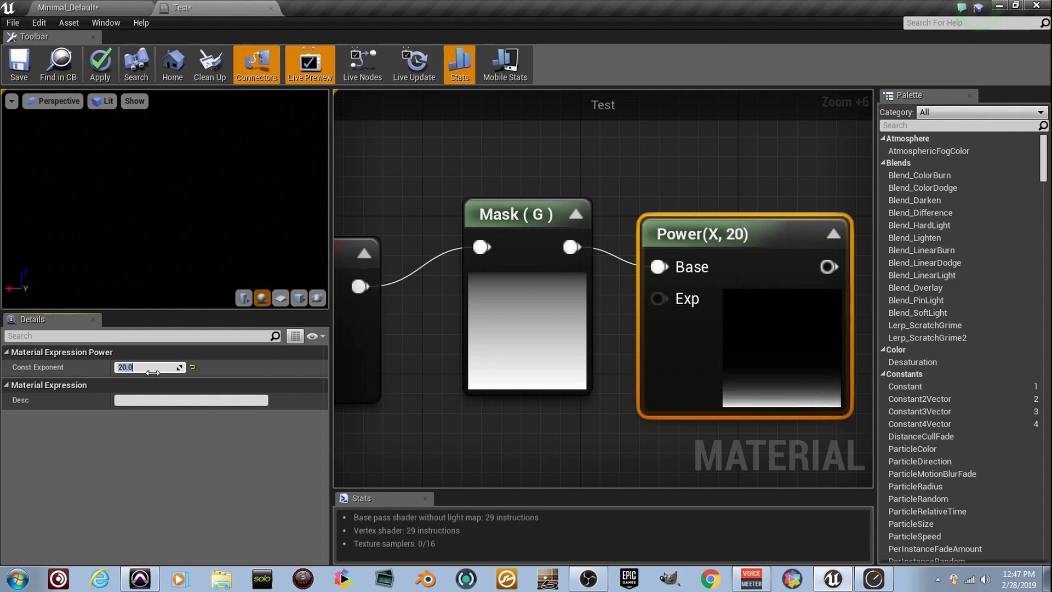
pyautogui.press('Return')
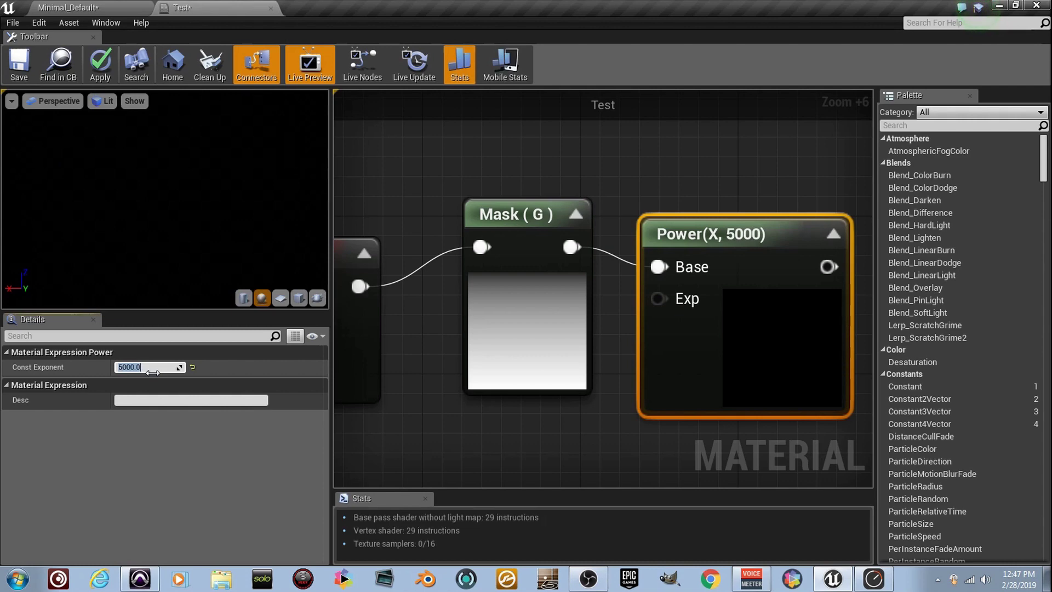
# Step: Add a Ceil node fed by the Power output and expand its preview
pyautogui.moveTo(638, 366); pyautogui.dragTo(448, 387, button='right')
pyautogui.scroll(1, 593, 345)
pyautogui.moveTo(592, 346); pyautogui.dragTo(452, 327, button='right')
pyautogui.scroll(-4, 453, 327)
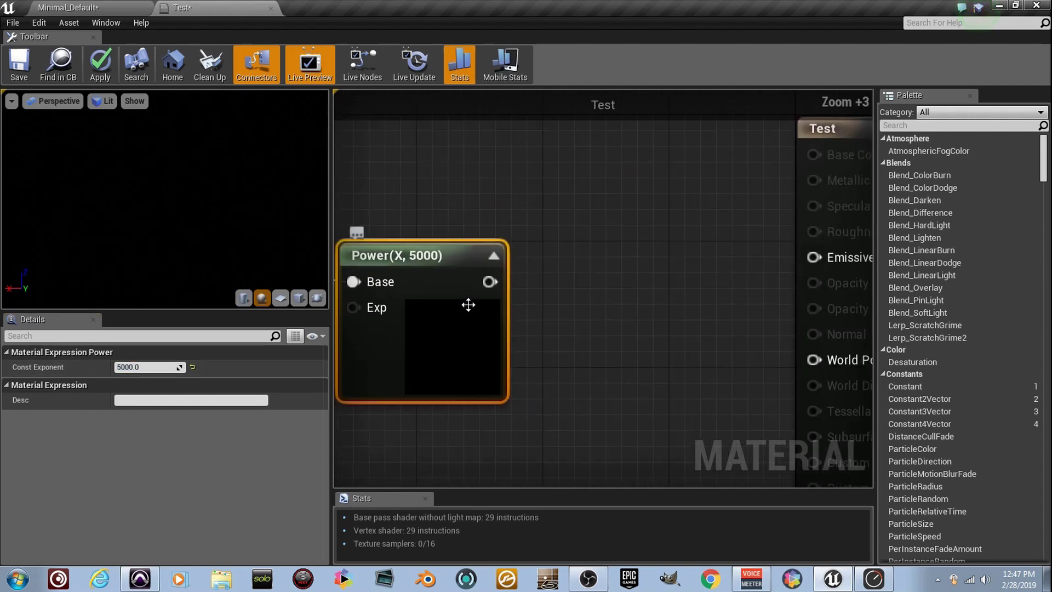
pyautogui.moveTo(538, 279); pyautogui.dragTo(537, 278)
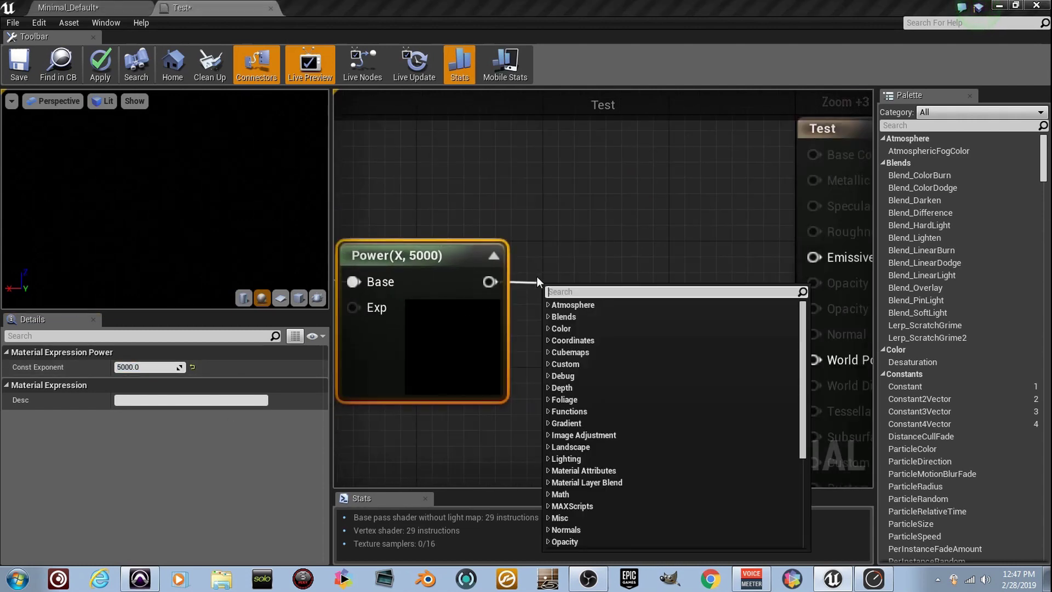
pyautogui.write('ceil')
pyautogui.press('Return')
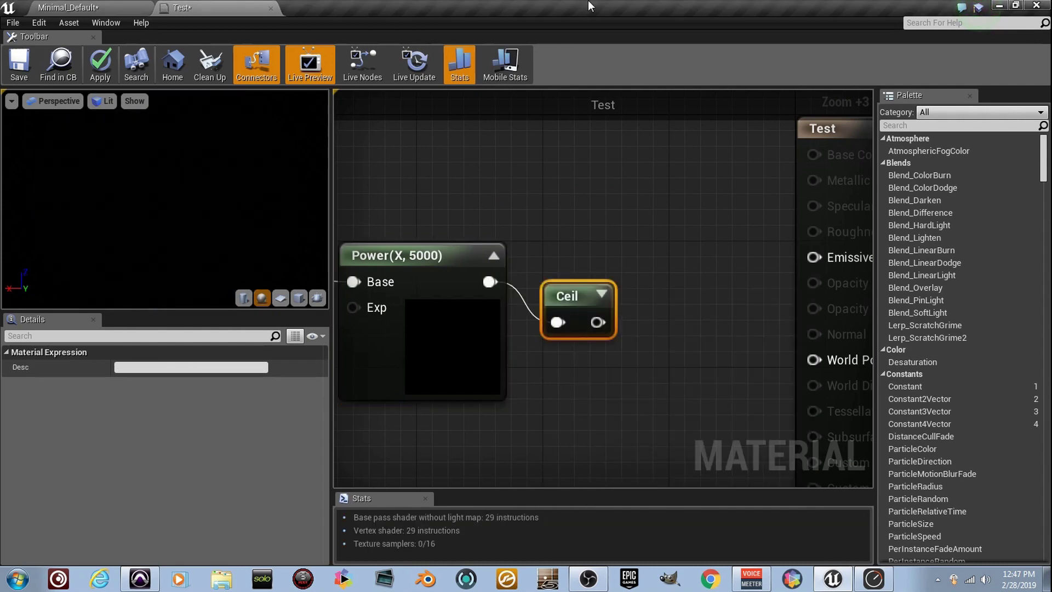
pyautogui.click(601, 296)
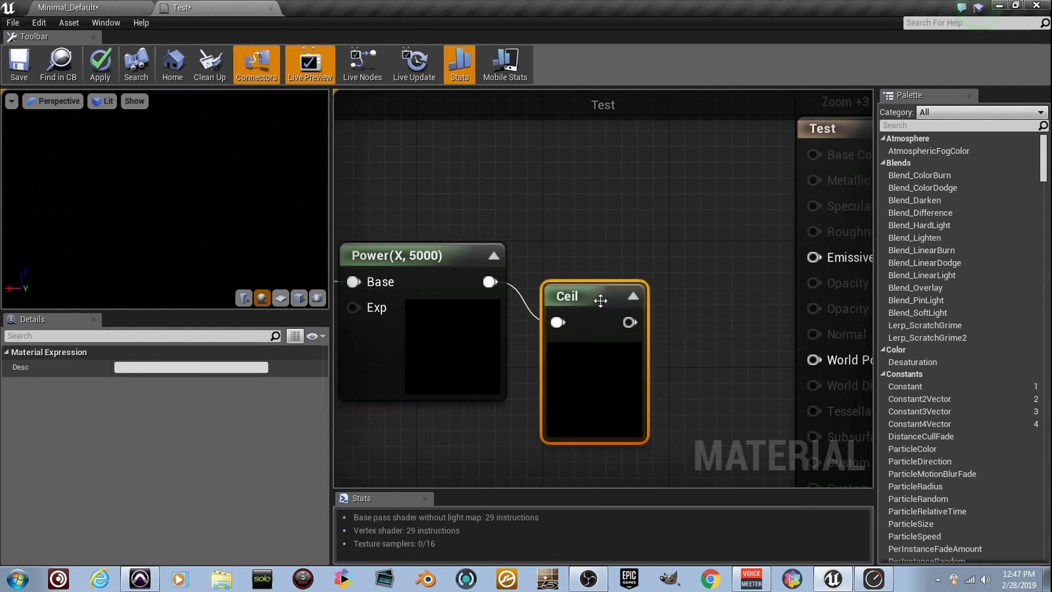
# Step: Duplicate the Mask, Power and Ceil nodes as a second chain below the original
pyautogui.scroll(-4, 595, 294)
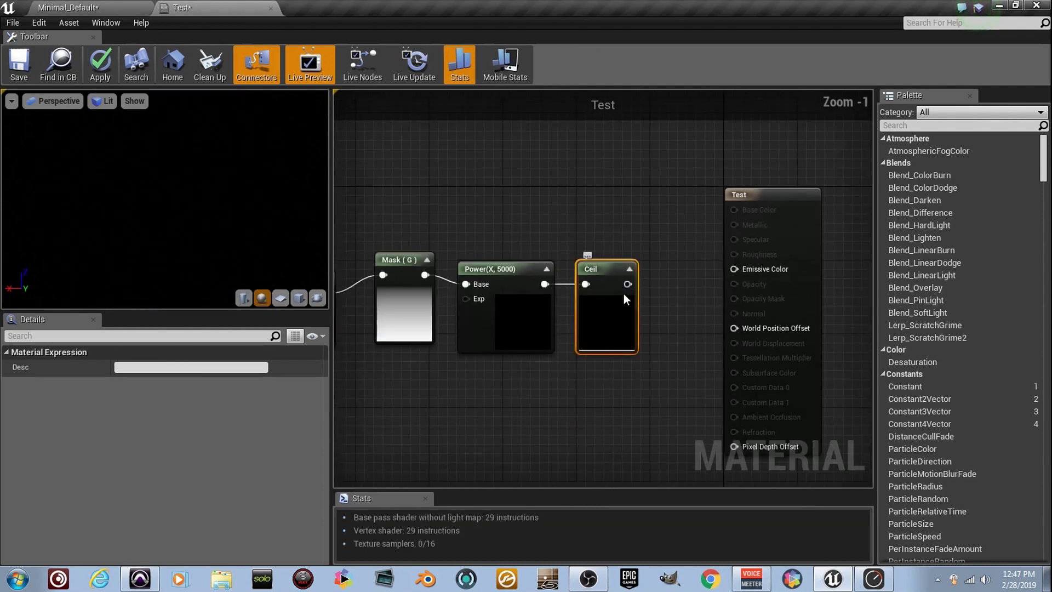
pyautogui.moveTo(733, 341); pyautogui.dragTo(367, 279)
pyautogui.moveTo(373, 279); pyautogui.dragTo(505, 282, button='right')
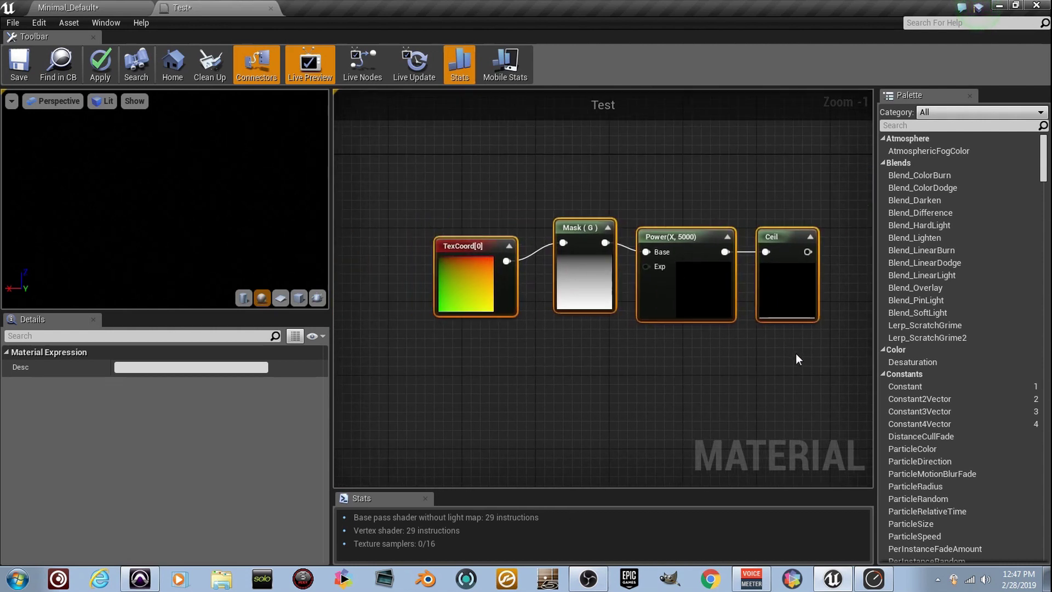
pyautogui.moveTo(796, 352); pyautogui.dragTo(595, 285)
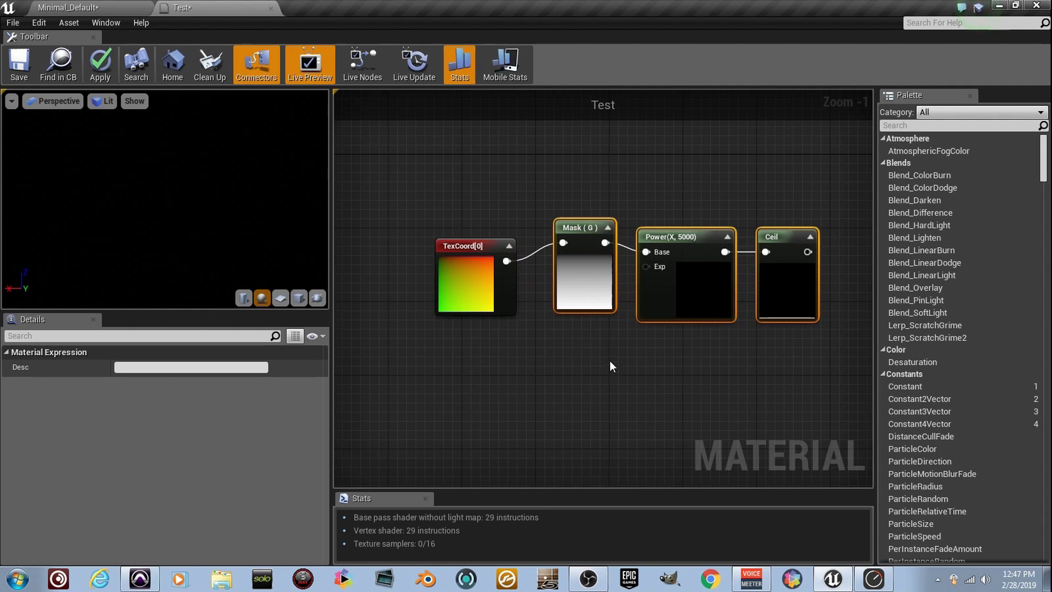
pyautogui.hotkey('ctrl', 'w')
pyautogui.moveTo(610, 386); pyautogui.dragTo(660, 346, button='right')
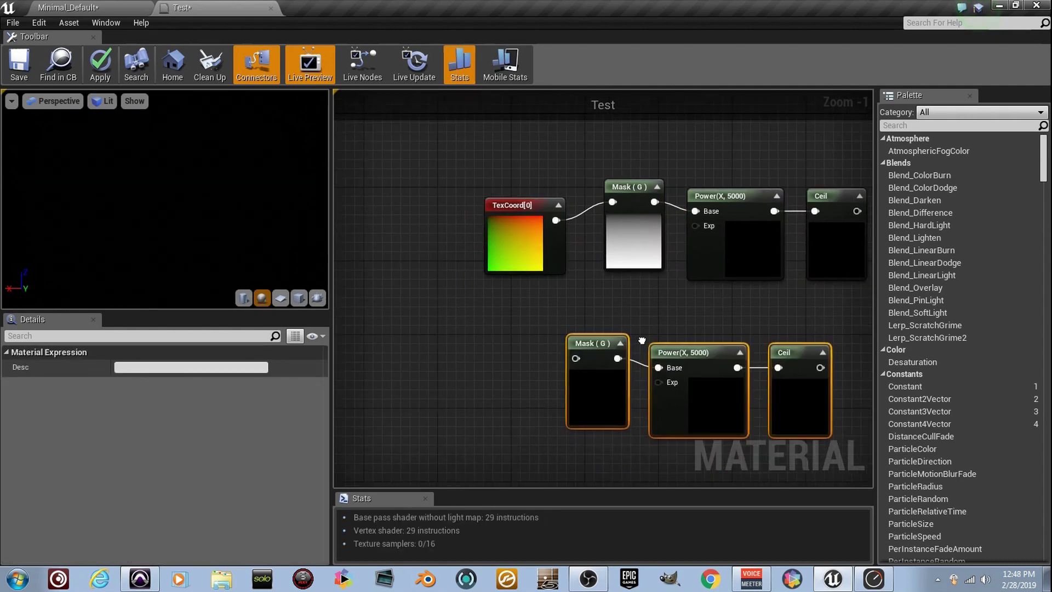
# Step: Connect TexCoord to the duplicated mask, spreading the nodes out to leave a gap before the second Power node
pyautogui.scroll(1, 647, 344)
pyautogui.moveTo(537, 246); pyautogui.dragTo(456, 256)
pyautogui.moveTo(558, 338); pyautogui.dragTo(566, 361)
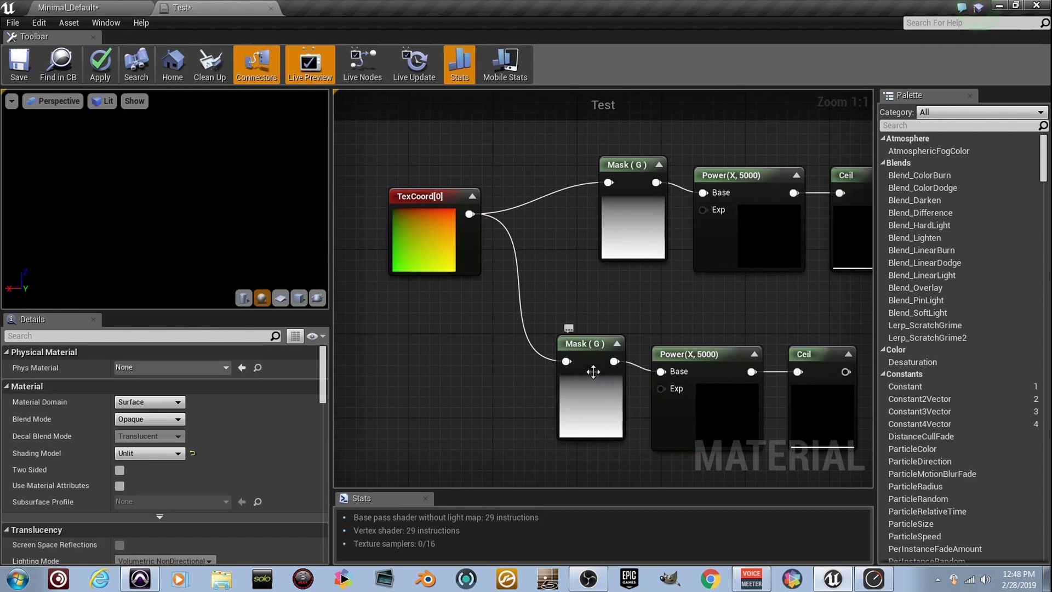
pyautogui.moveTo(593, 415); pyautogui.dragTo(466, 404)
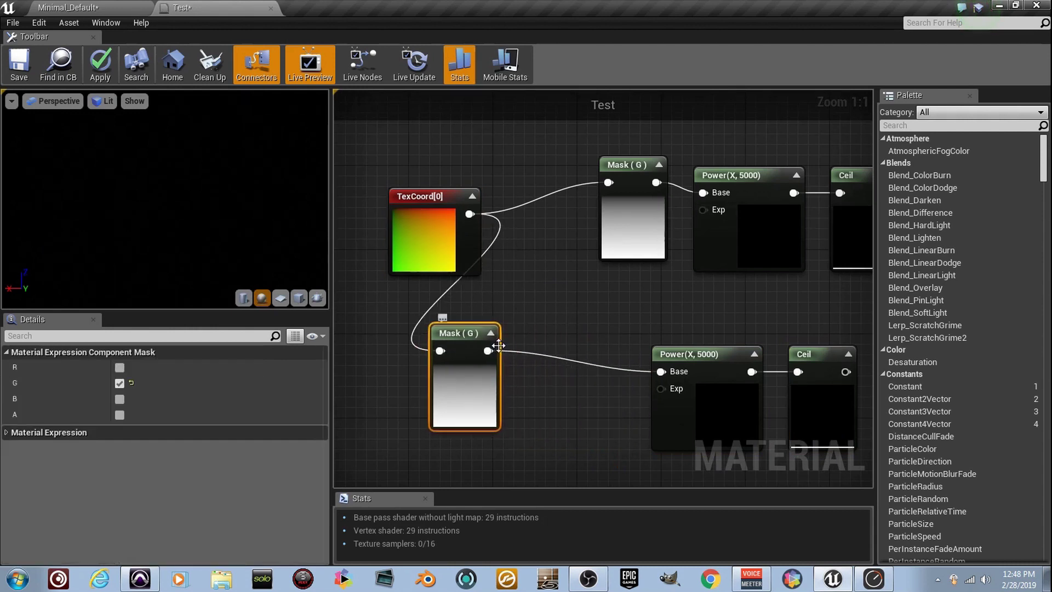
# Step: Insert a OneMinus node between the second chain's Mask and Power nodes and expand its preview
pyautogui.moveTo(489, 351); pyautogui.dragTo(525, 357)
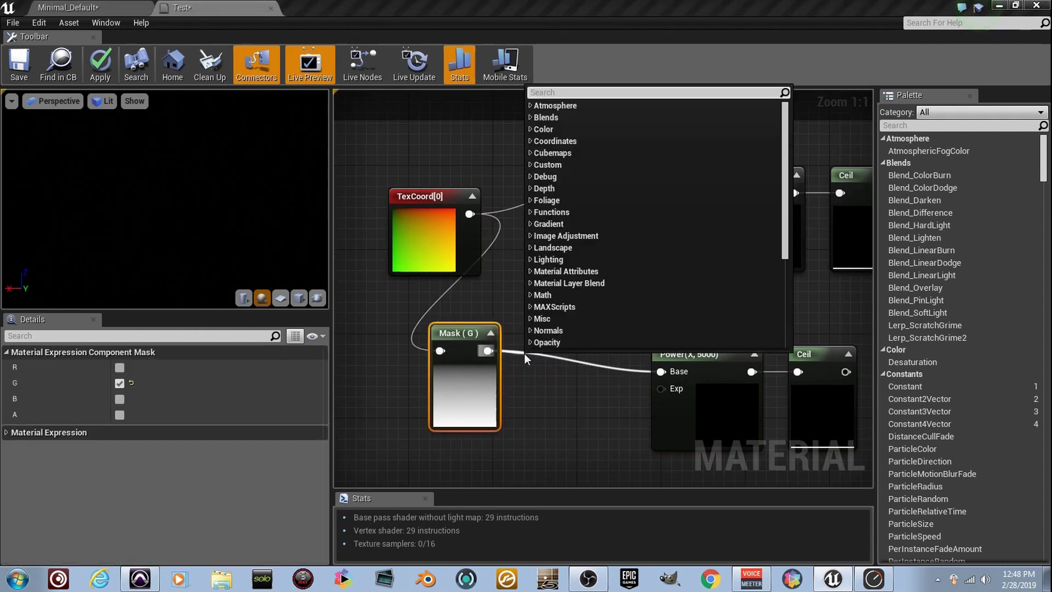
pyautogui.write('oneminus')
pyautogui.press('Return')
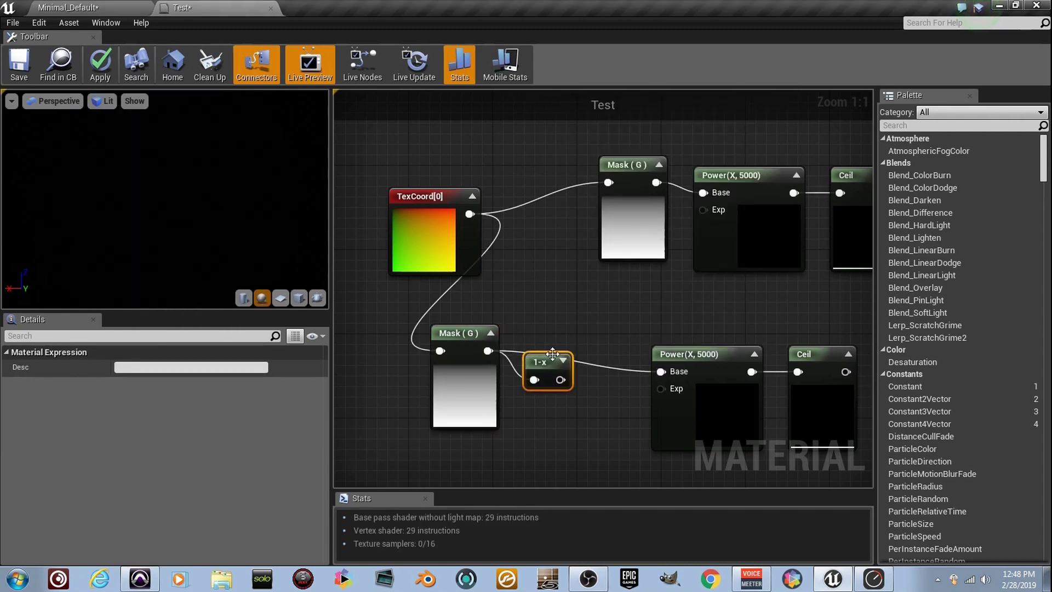
pyautogui.click(562, 361)
pyautogui.scroll(6, 534, 368)
pyautogui.moveTo(604, 385); pyautogui.dragTo(782, 374)
pyautogui.scroll(-4, 698, 381)
pyautogui.moveTo(699, 382); pyautogui.dragTo(427, 367, button='right')
pyautogui.scroll(-2, 660, 336)
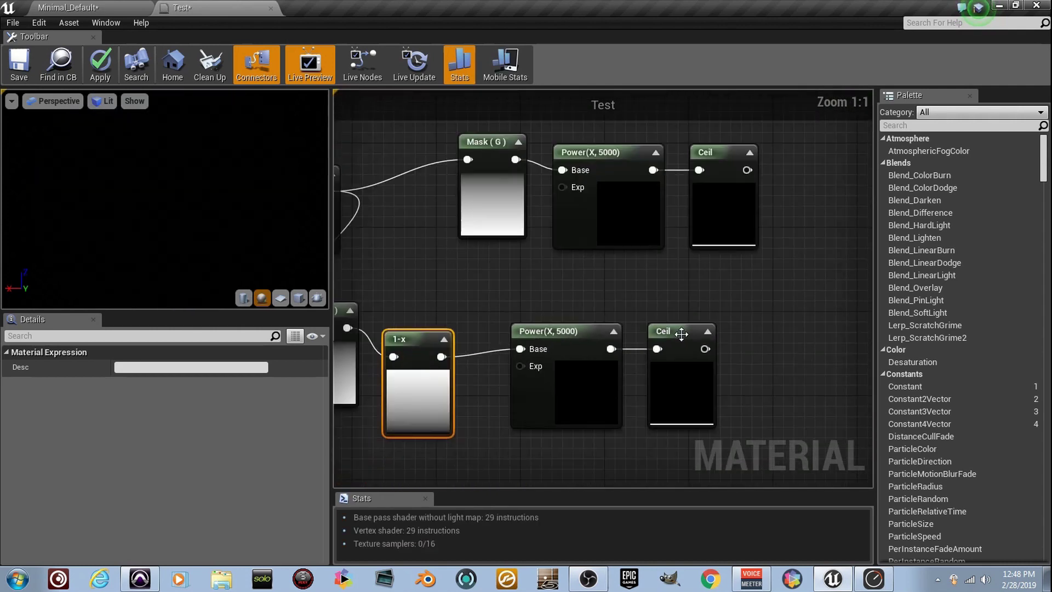
# Step: Refresh the previews of the lower chain's Power and Ceil nodes by collapsing and re-expanding them
pyautogui.click(613, 332)
pyautogui.click(589, 332)
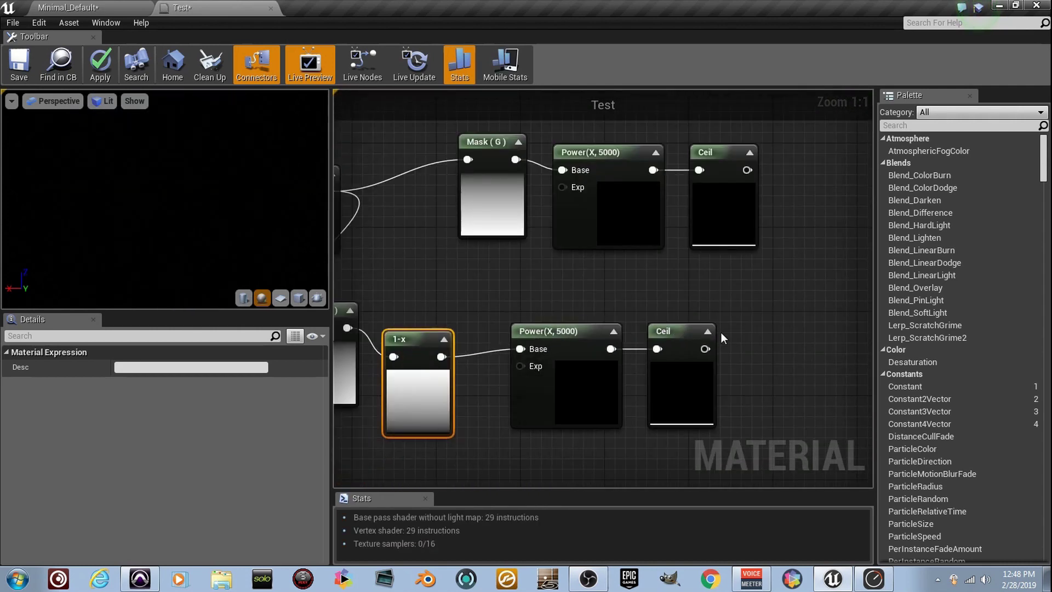
pyautogui.click(708, 331)
pyautogui.click(685, 331)
# Step: Create an Add node from the lower Ceil output and move that connection to input B
pyautogui.moveTo(759, 328); pyautogui.dragTo(619, 340, button='right')
pyautogui.moveTo(566, 361); pyautogui.dragTo(647, 316)
pyautogui.write('add')
pyautogui.press('Return')
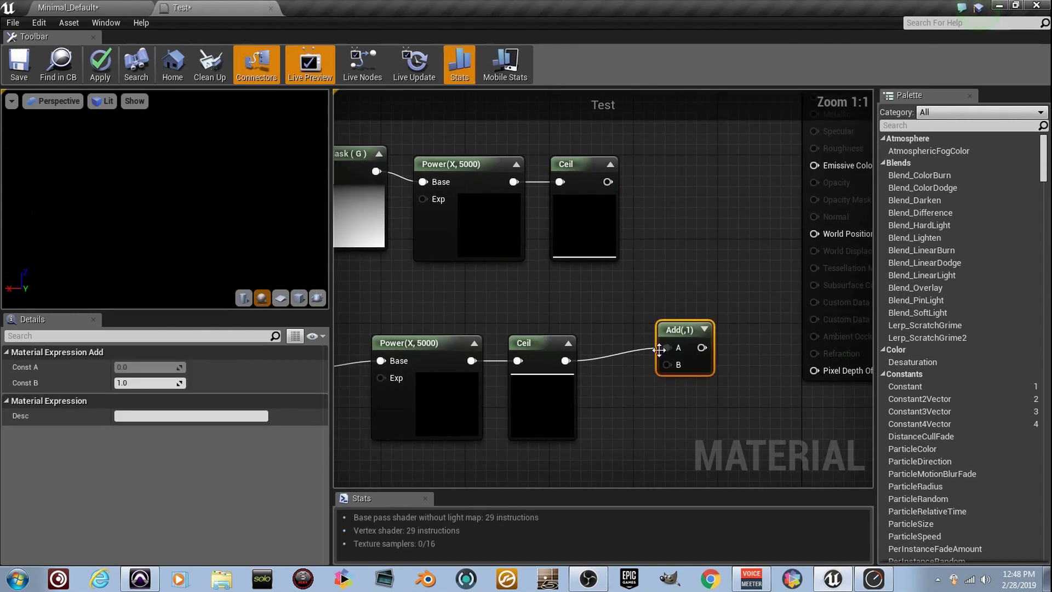
pyautogui.keyDown('alt'); pyautogui.click(660, 348); pyautogui.keyUp('alt')
pyautogui.moveTo(565, 360); pyautogui.dragTo(666, 364)
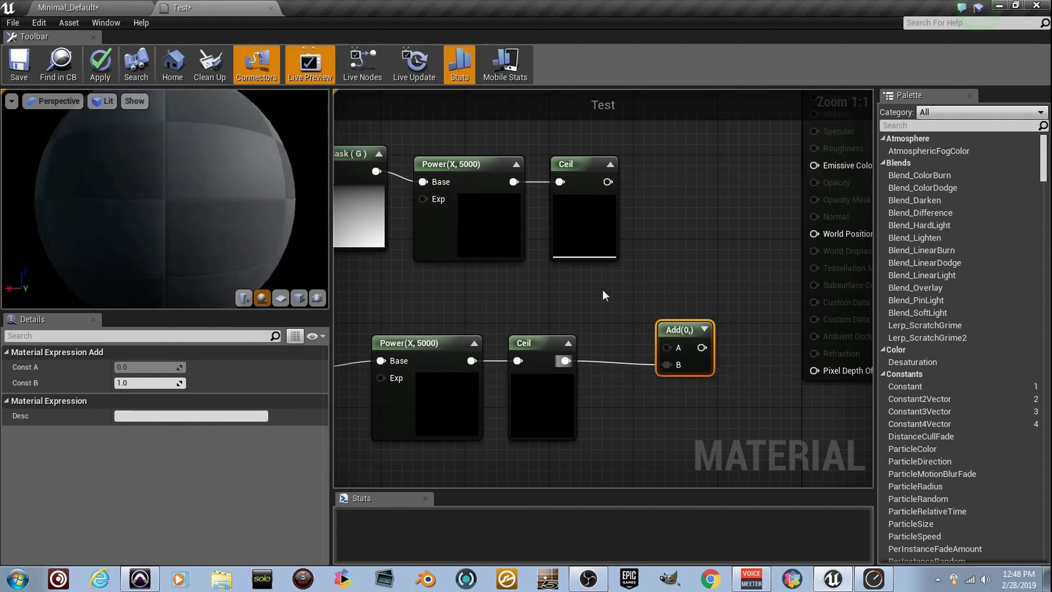
# Step: Connect the upper Ceil output to the Add node's A input and feed the Add result into Emissive Color
pyautogui.moveTo(661, 252); pyautogui.dragTo(672, 358)
pyautogui.click(651, 330)
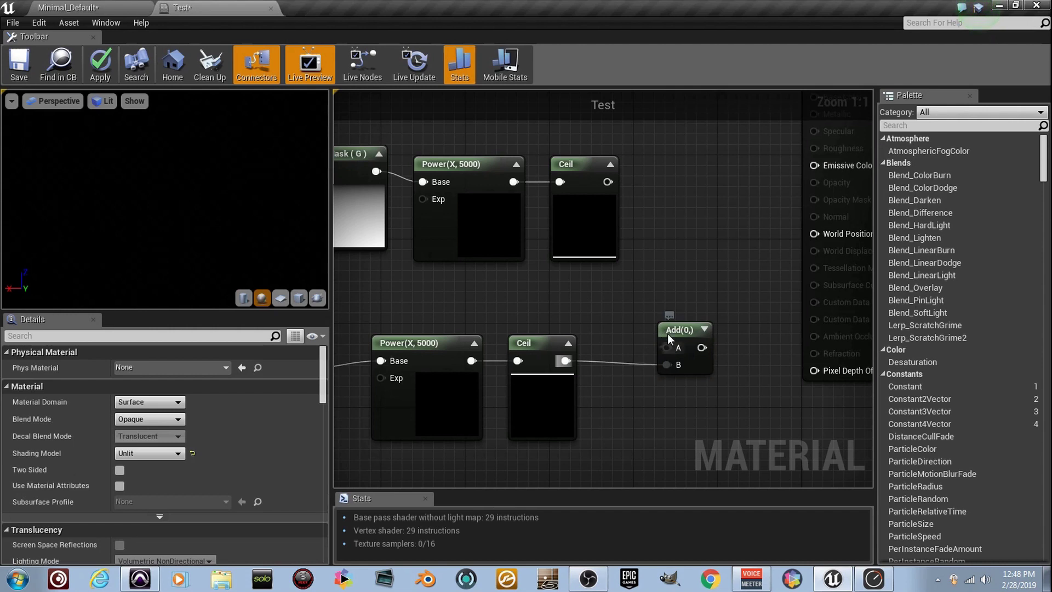
pyautogui.moveTo(601, 197); pyautogui.dragTo(608, 182)
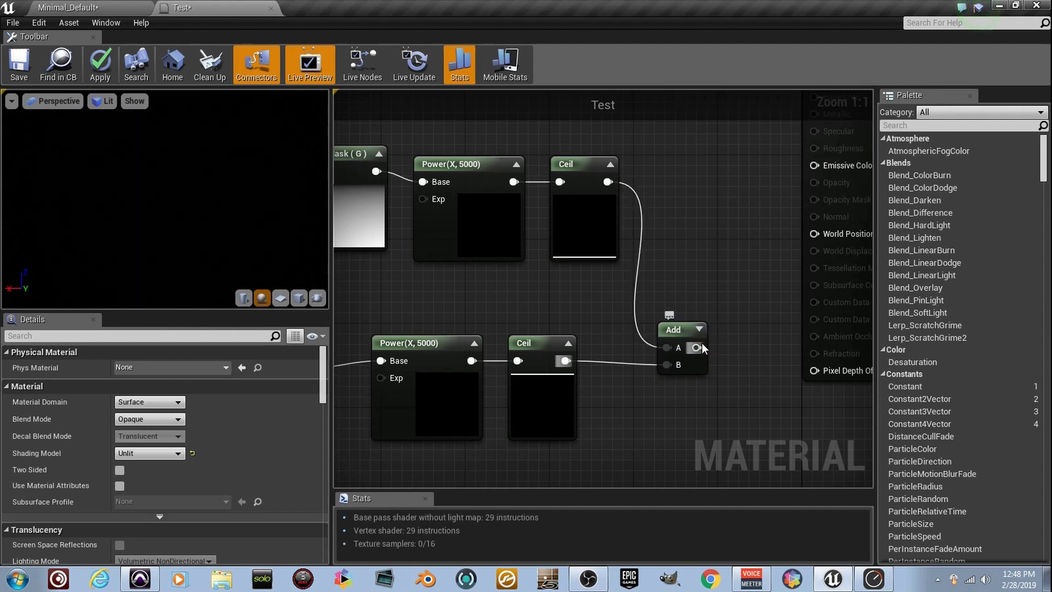
pyautogui.moveTo(700, 331); pyautogui.dragTo(787, 166)
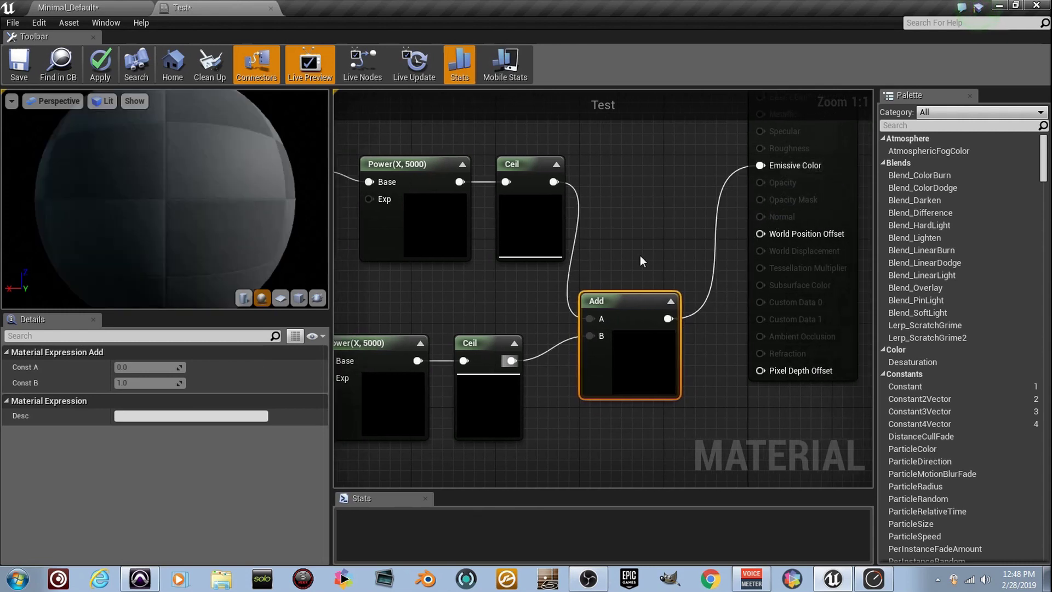
# Step: Switch the material preview shape to a cube, look at it from another angle and save the Test material
pyautogui.scroll(-3, 701, 307)
pyautogui.moveTo(733, 413); pyautogui.dragTo(355, 190)
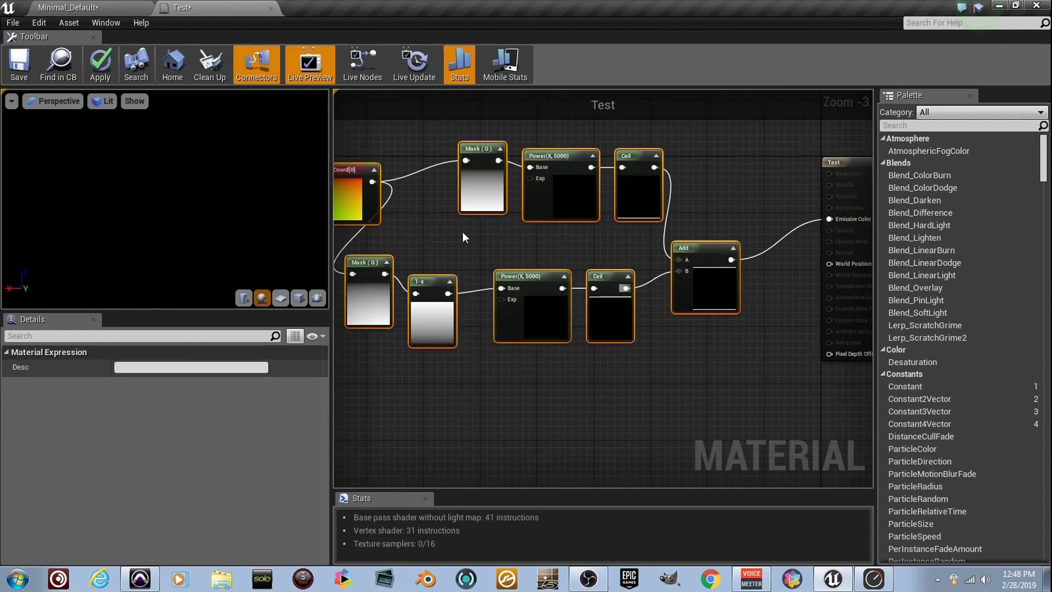
pyautogui.click(298, 300)
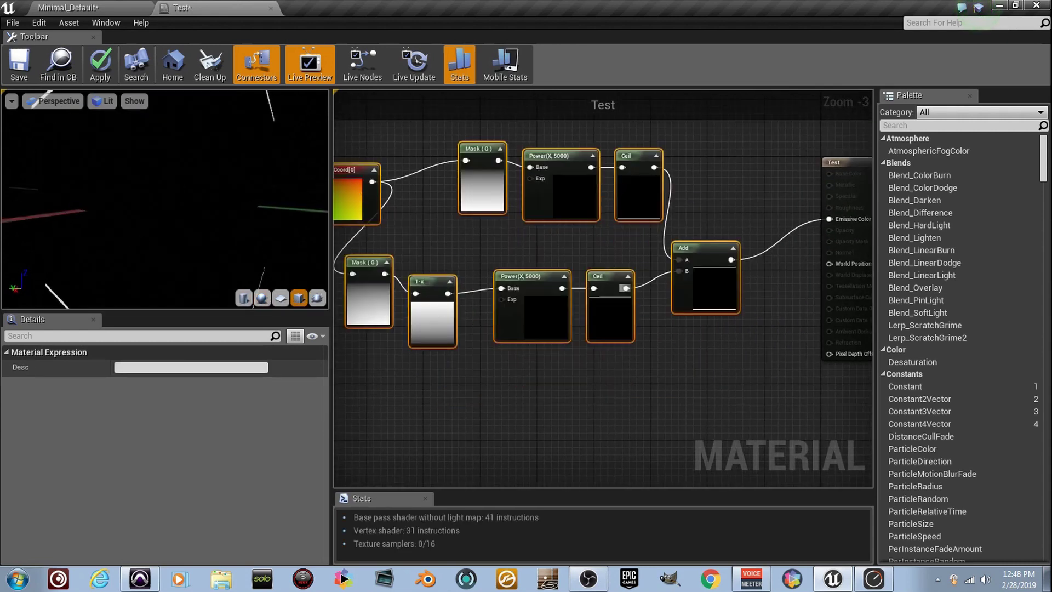
pyautogui.moveTo(132, 240); pyautogui.dragTo(2, 105)
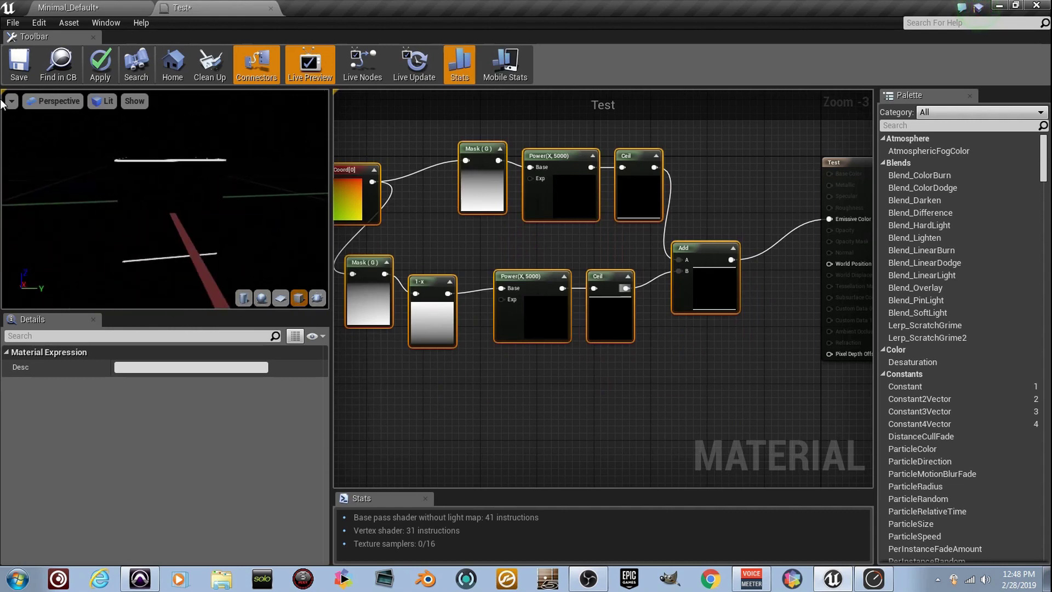
pyautogui.hotkey('ctrl', 's')
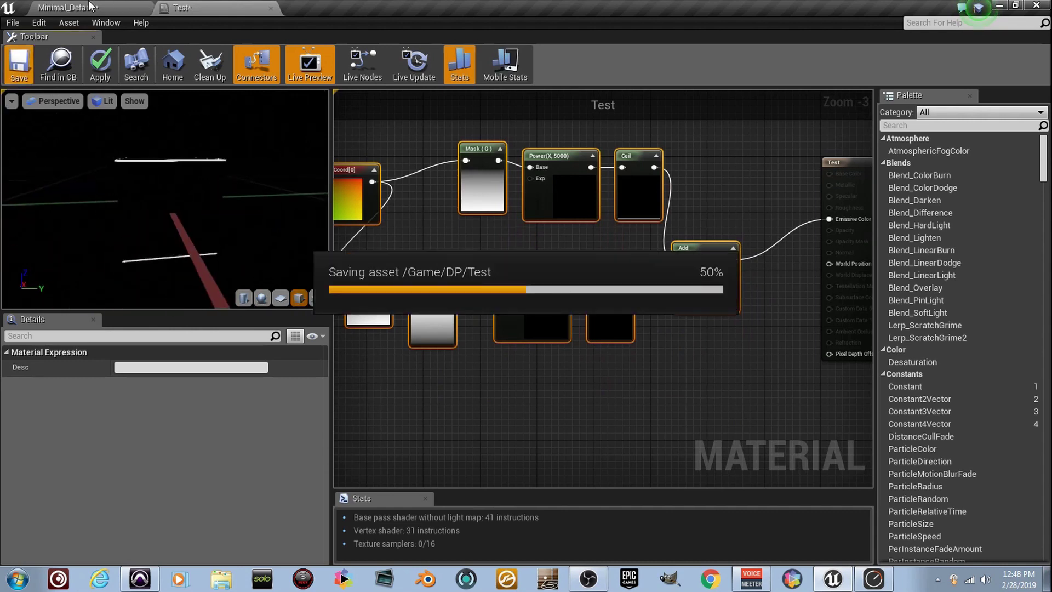
# Step: Check the saved material on the cube in the Minimal_Default level and return to the Test material
pyautogui.click(69, 7)
pyautogui.moveTo(568, 327); pyautogui.dragTo(568, 285, button='right')
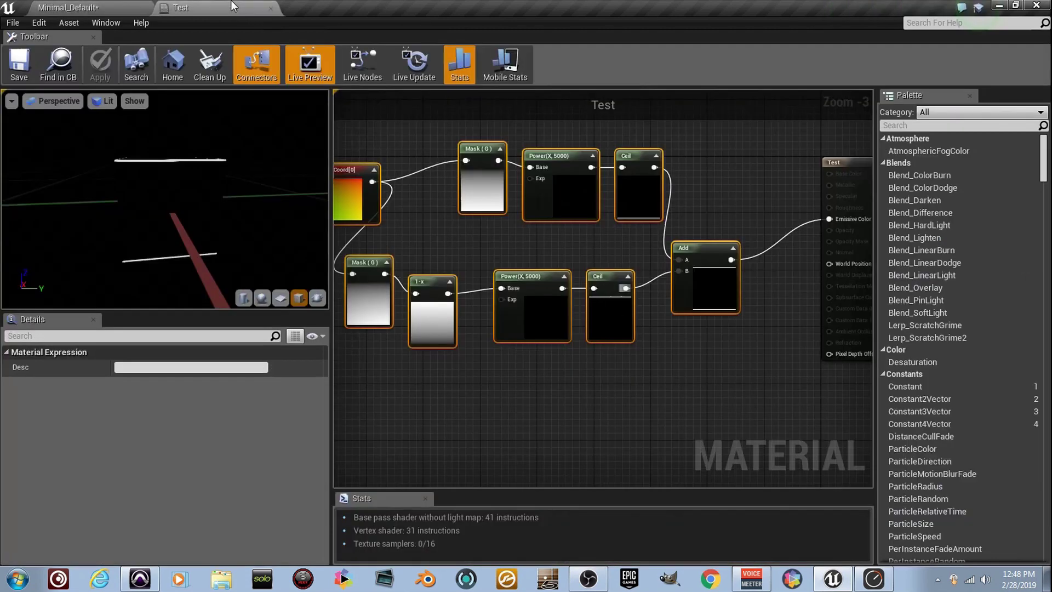
pyautogui.click(241, 8)
# Step: Move the TexCoord node farther away from the two Mask nodes
pyautogui.moveTo(510, 301); pyautogui.dragTo(654, 329, button='right')
pyautogui.scroll(-3, 653, 330)
pyautogui.scroll(5, 507, 263)
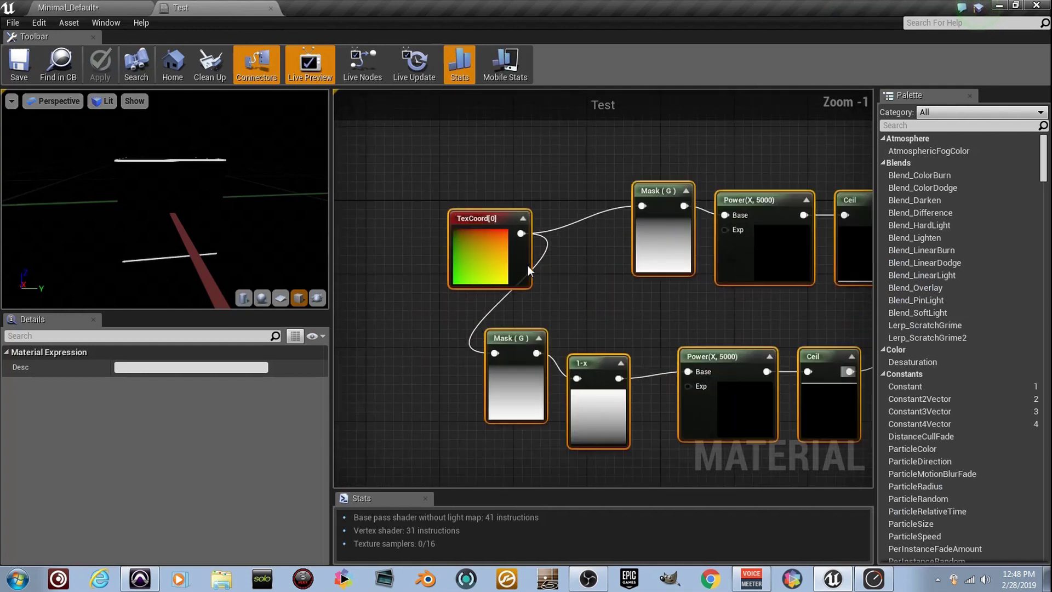
pyautogui.moveTo(425, 278); pyautogui.dragTo(507, 250, button='right')
pyautogui.scroll(-5, 508, 249)
pyautogui.scroll(6, 499, 246)
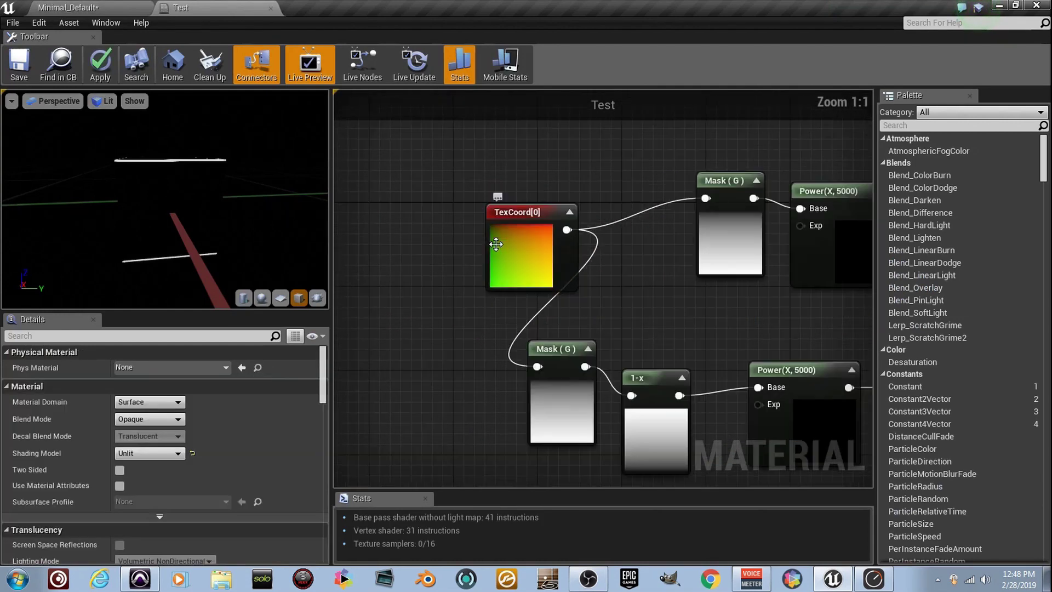
pyautogui.moveTo(504, 274); pyautogui.dragTo(409, 282)
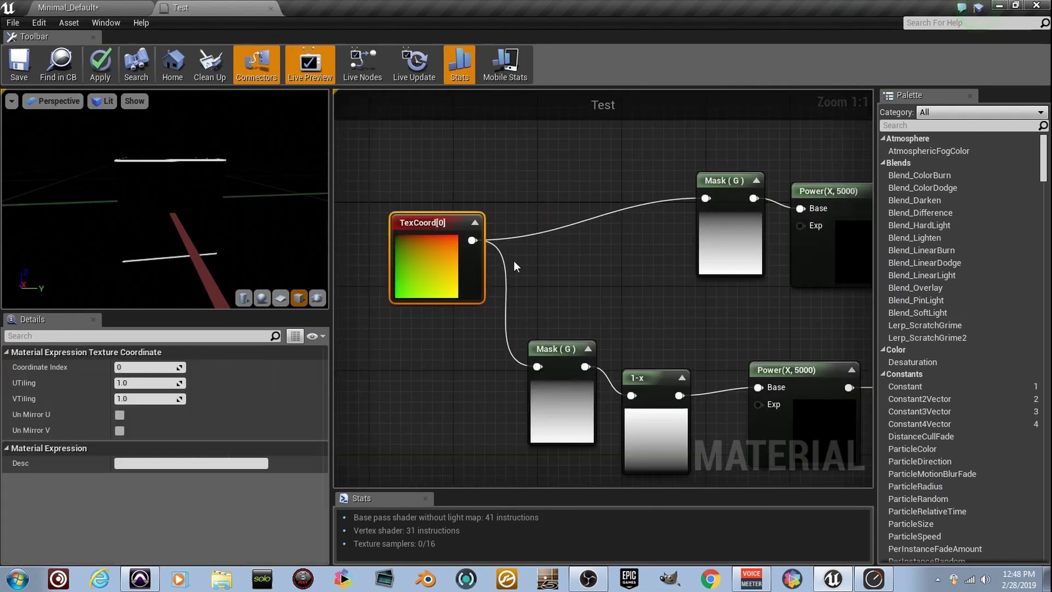
# Step: Duplicate the whole network from TexCoord to Add below the original, and shift the original away from the material output node
pyautogui.scroll(-3, 514, 260)
pyautogui.scroll(-2, 672, 268)
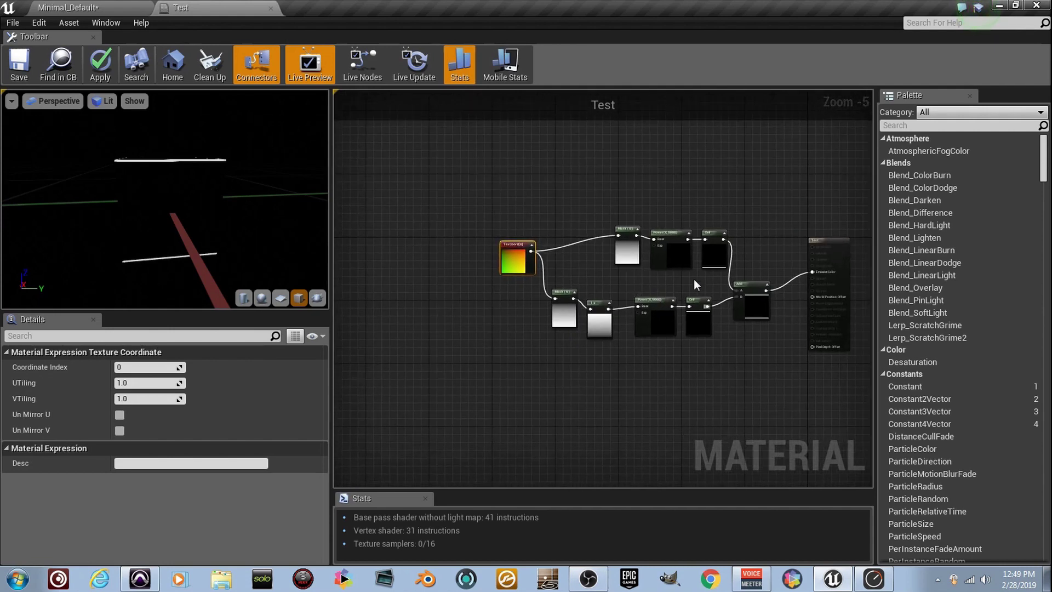
pyautogui.moveTo(617, 284); pyautogui.dragTo(479, 223)
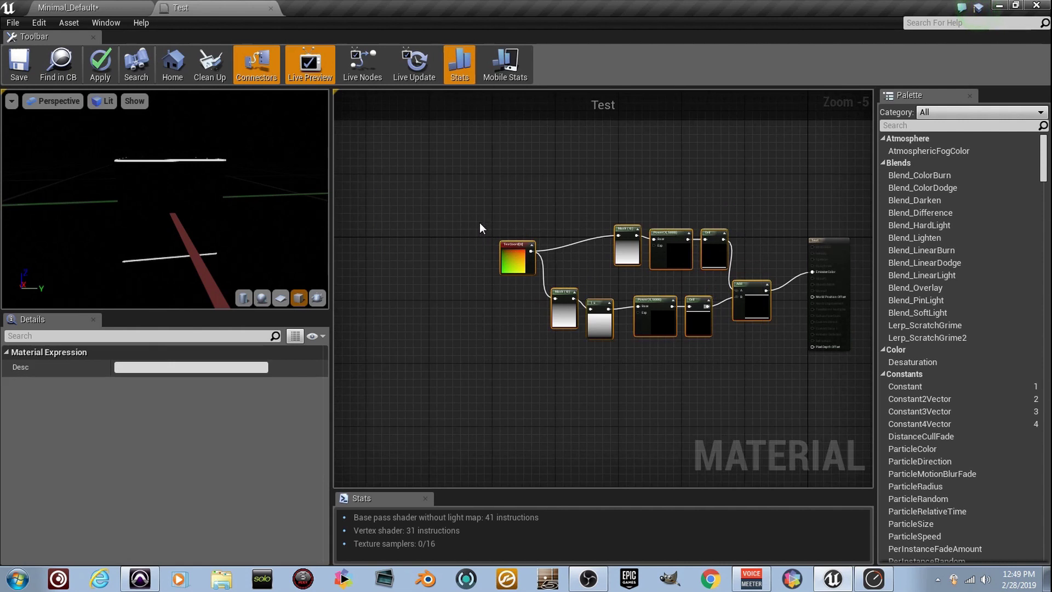
pyautogui.click(531, 392)
pyautogui.hotkey('ctrl', 'v')
pyautogui.moveTo(531, 381); pyautogui.dragTo(537, 396)
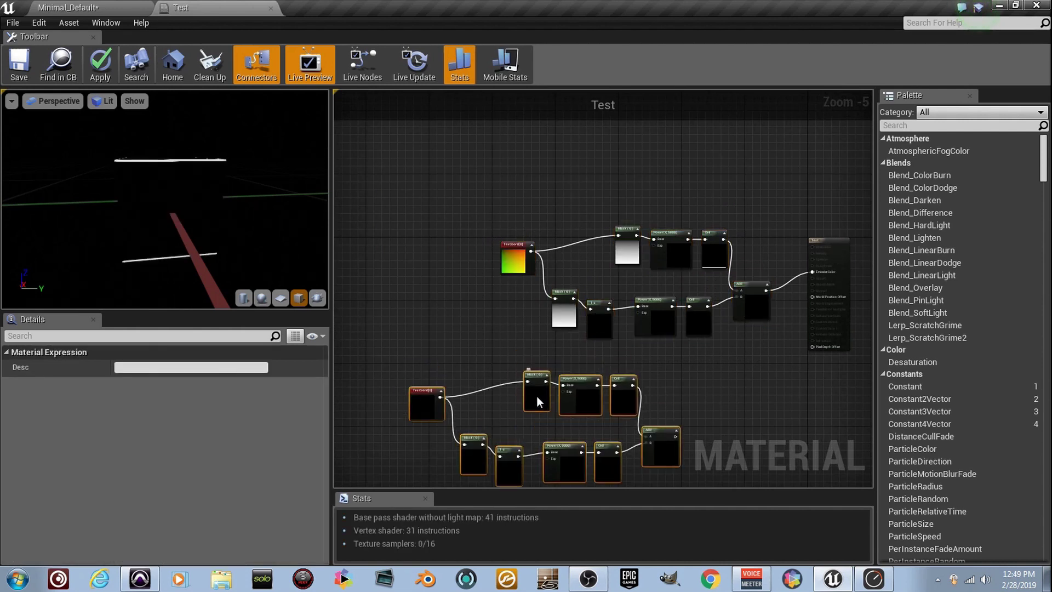
pyautogui.moveTo(764, 362); pyautogui.dragTo(491, 246)
pyautogui.moveTo(711, 255); pyautogui.dragTo(619, 256)
# Step: Move the copied network's upper Mask away from its Power node and switch its channel from G to R
pyautogui.scroll(5, 618, 297)
pyautogui.moveTo(570, 421); pyautogui.dragTo(841, 217, button='right')
pyautogui.keyDown('ctrl'); pyautogui.scroll(5, 668, 287); pyautogui.keyUp('ctrl')
pyautogui.scroll(-4, 518, 386)
pyautogui.moveTo(519, 387); pyautogui.dragTo(679, 241, button='right')
pyautogui.moveTo(769, 264); pyautogui.dragTo(635, 263)
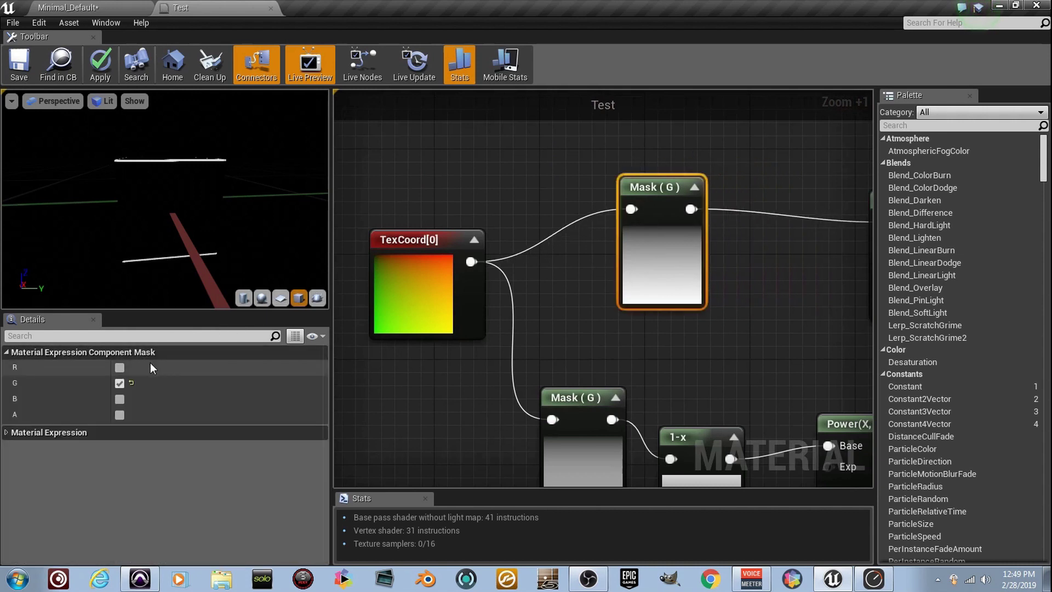
pyautogui.click(119, 383)
pyautogui.click(119, 367)
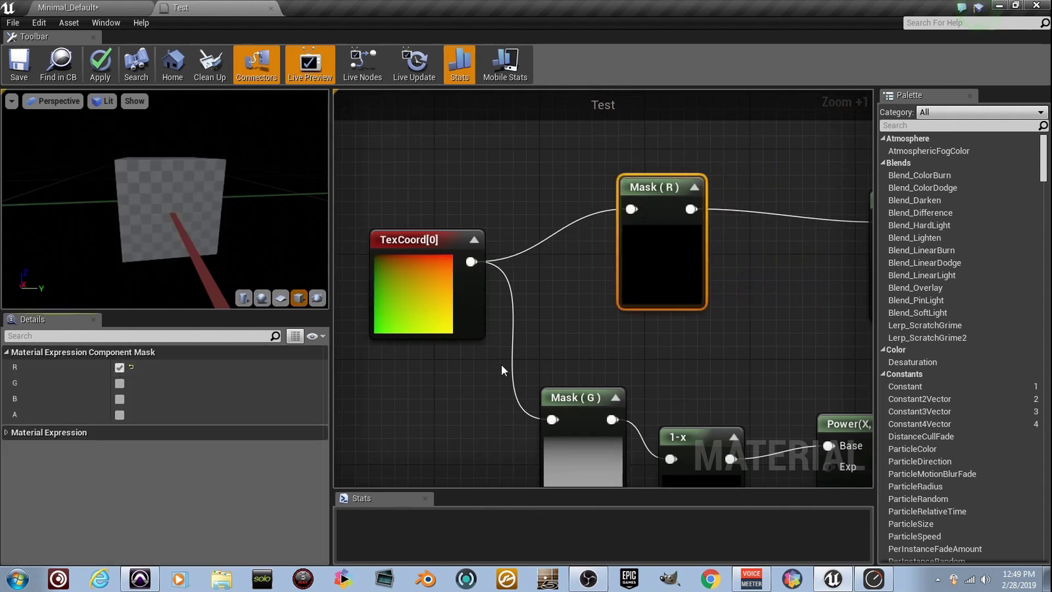
# Step: Switch the copied network's lower Mask from the G channel to R
pyautogui.moveTo(501, 369); pyautogui.dragTo(473, 307, button='right')
pyautogui.click(529, 387)
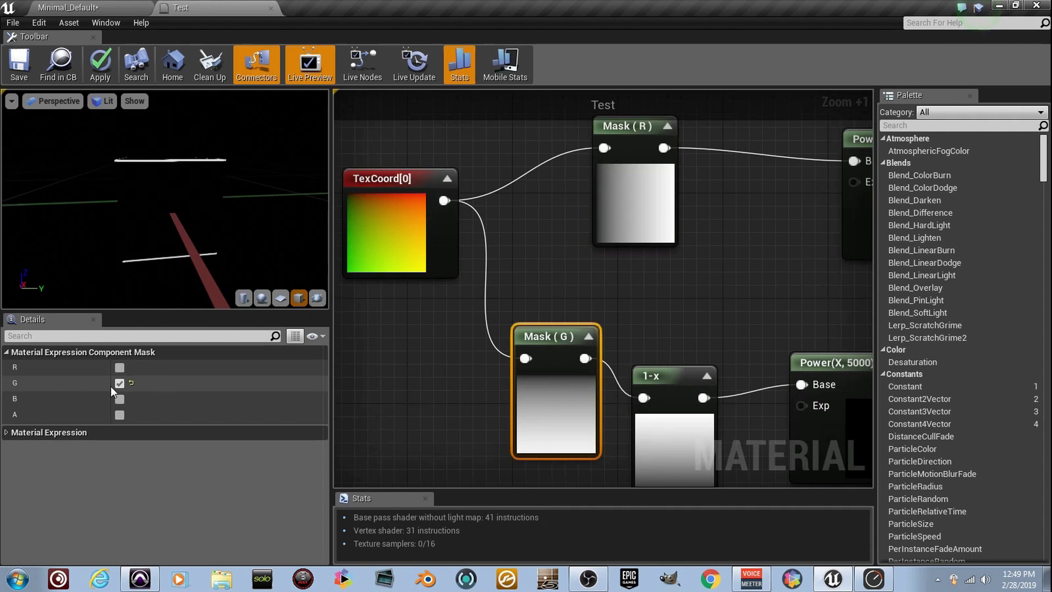
pyautogui.click(127, 384)
pyautogui.click(120, 368)
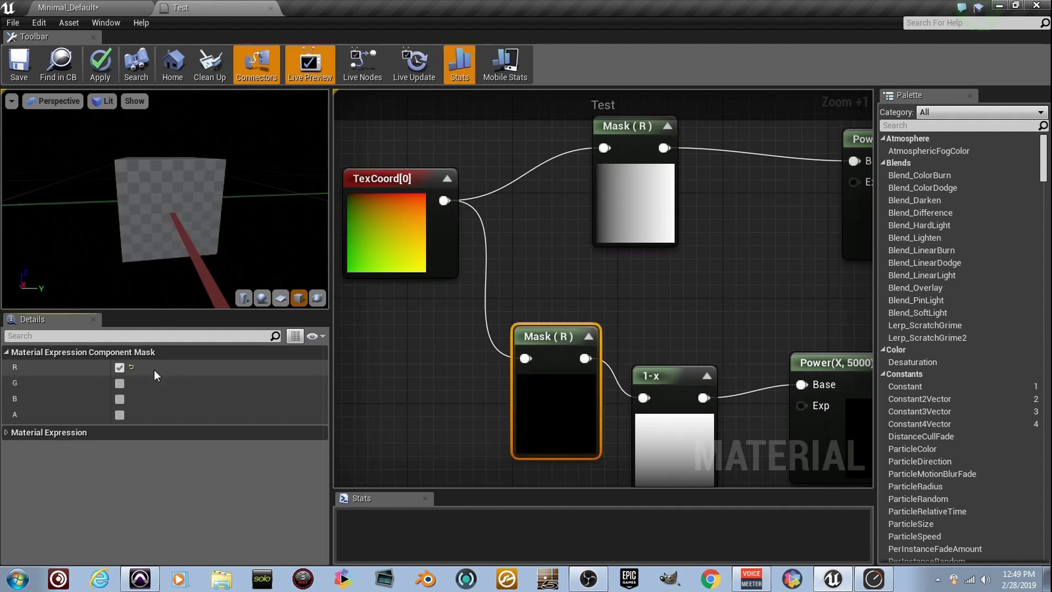
# Step: Refresh the previews of the copied 1-x, upper Ceil and Add nodes by collapsing and re-expanding them
pyautogui.scroll(-3, 495, 354)
pyautogui.scroll(2, 495, 354)
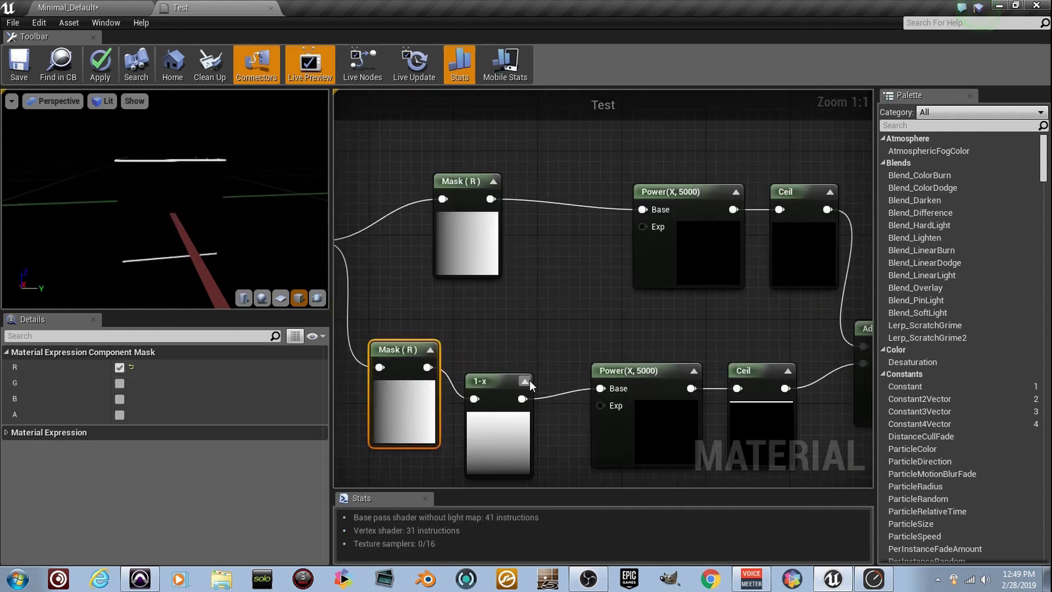
pyautogui.click(527, 381)
pyautogui.click(503, 379)
pyautogui.moveTo(663, 369); pyautogui.dragTo(535, 370, button='right')
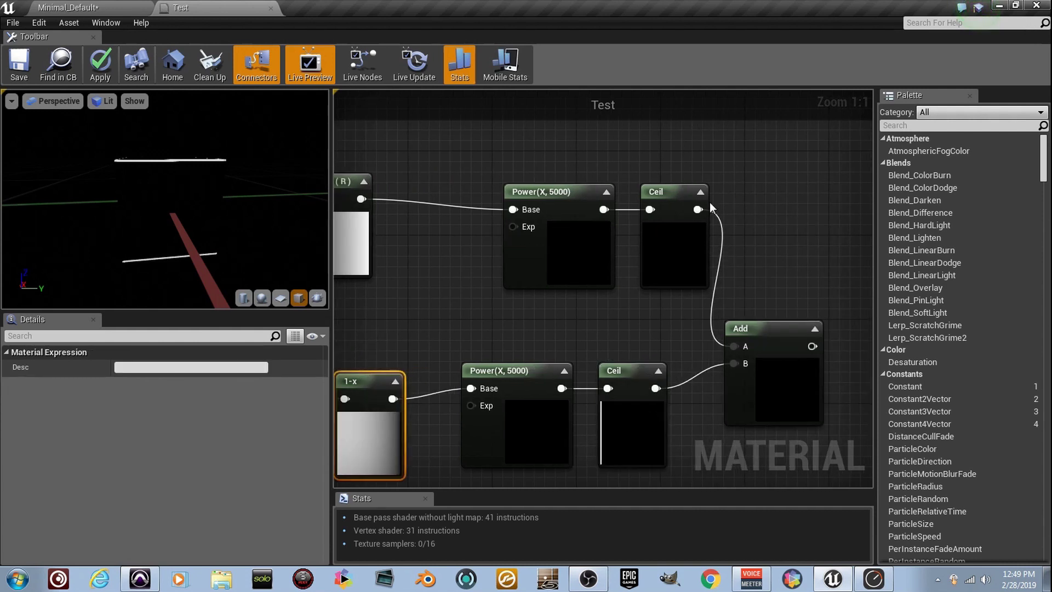
pyautogui.click(683, 192)
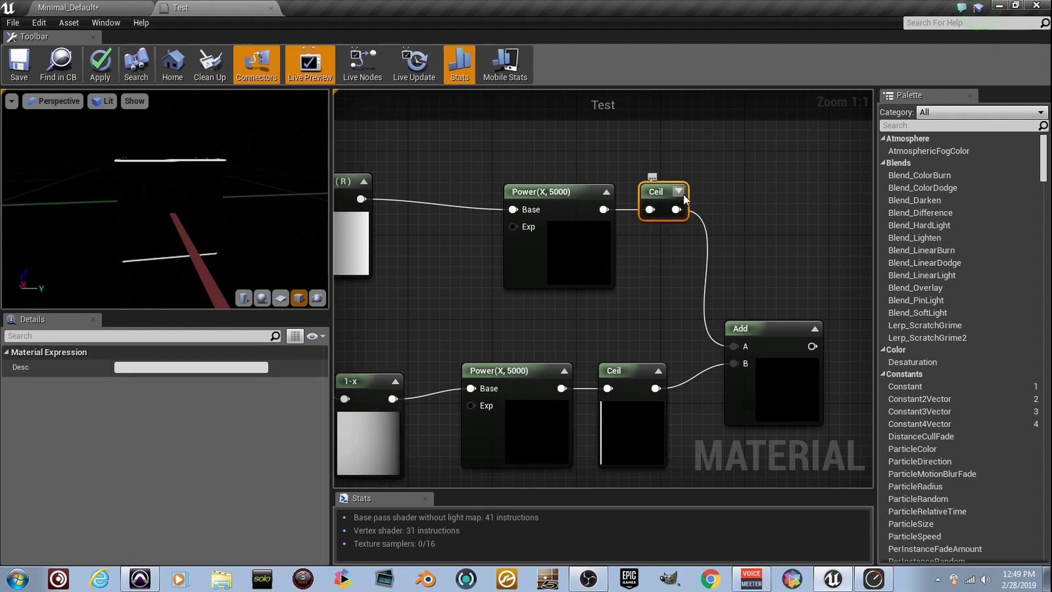
pyautogui.moveTo(733, 295); pyautogui.dragTo(632, 306, button='right')
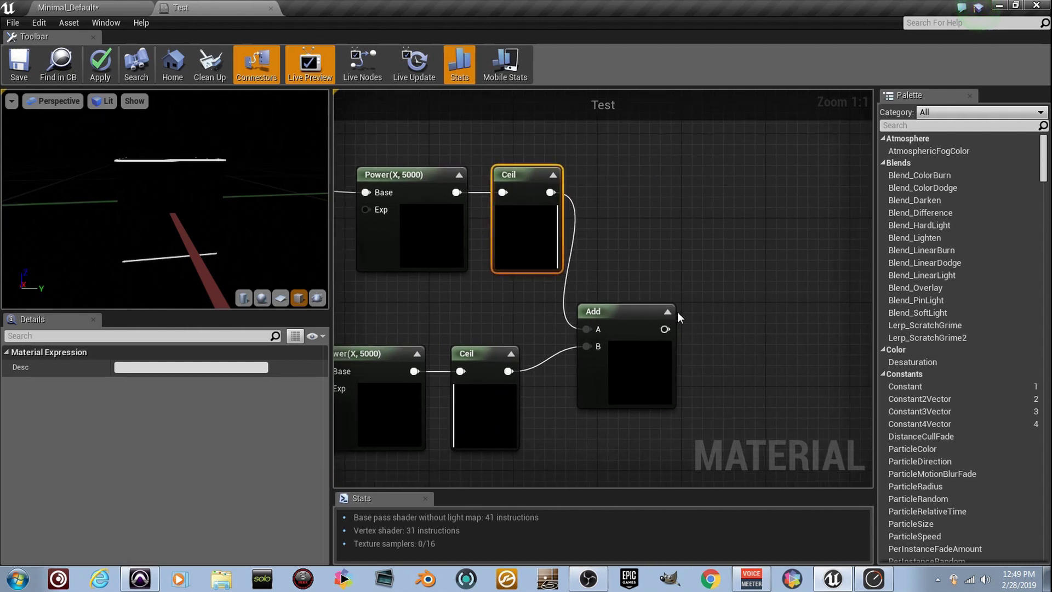
pyautogui.click(668, 310)
pyautogui.click(617, 313)
# Step: Create a new Add node fed by the copied network's Add output
pyautogui.scroll(-2, 714, 279)
pyautogui.moveTo(714, 278); pyautogui.dragTo(578, 372, button='right')
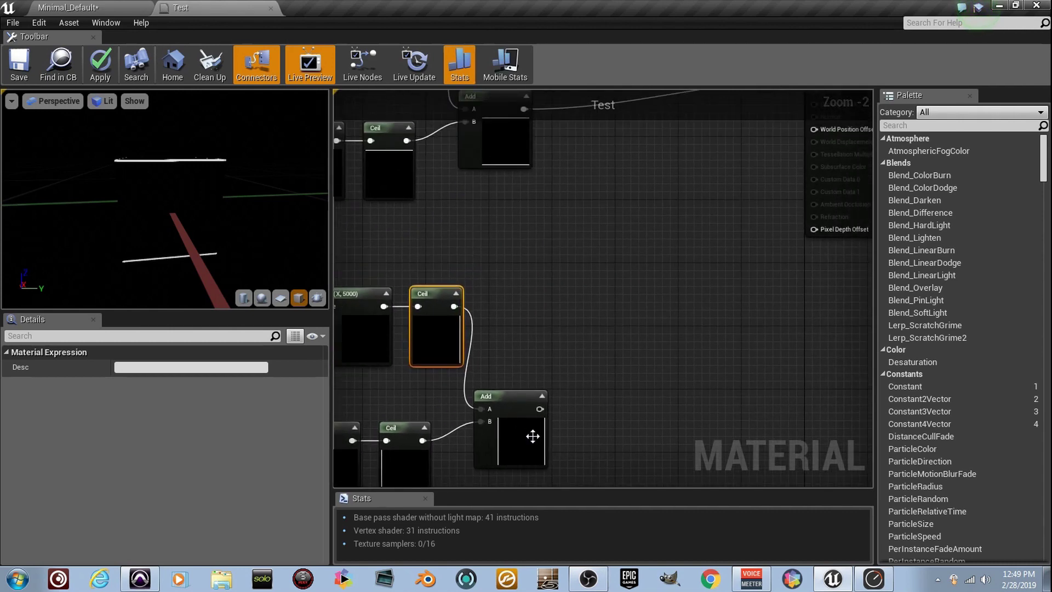
pyautogui.moveTo(540, 409); pyautogui.dragTo(611, 291)
pyautogui.write('add')
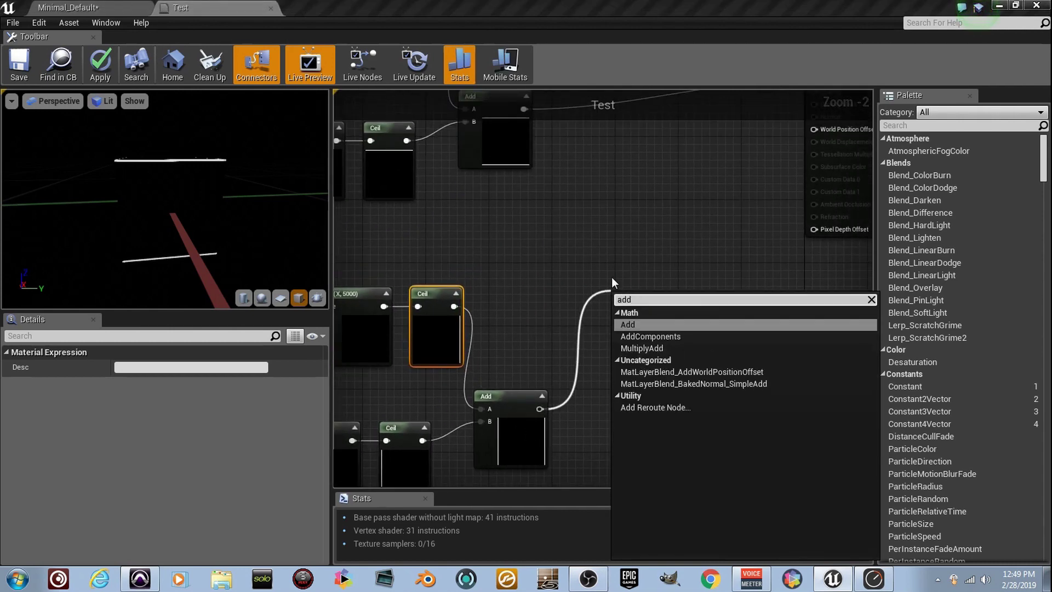
pyautogui.press('Return')
# Step: Move the copied network's connection to the new Add node's B input and connect the original network's Add output to A
pyautogui.moveTo(584, 192); pyautogui.dragTo(644, 267, button='right')
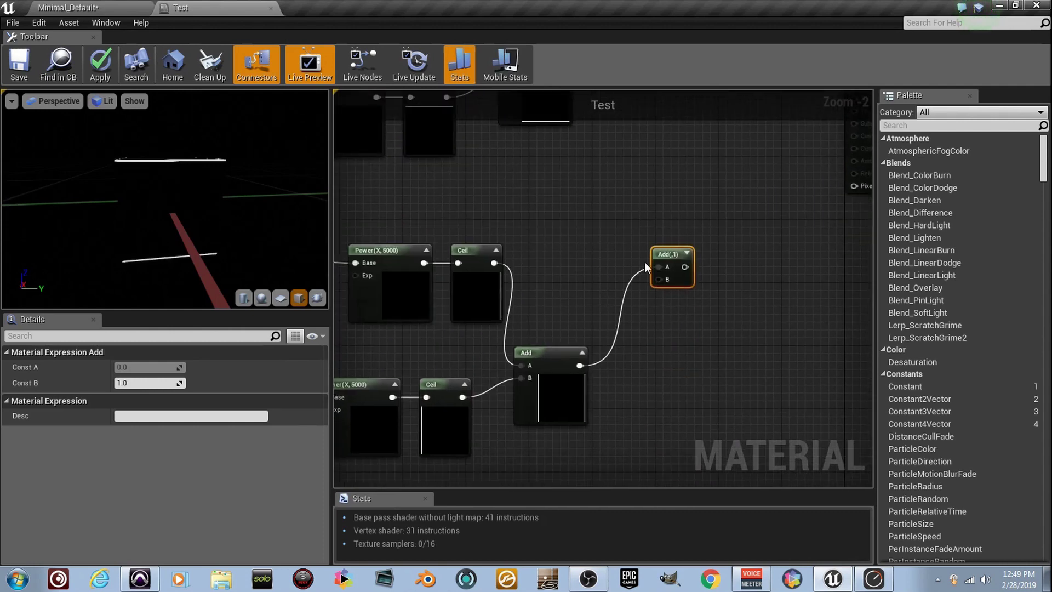
pyautogui.keyDown('ctrl'); pyautogui.moveTo(660, 271); pyautogui.dragTo(661, 279); pyautogui.keyUp('ctrl')
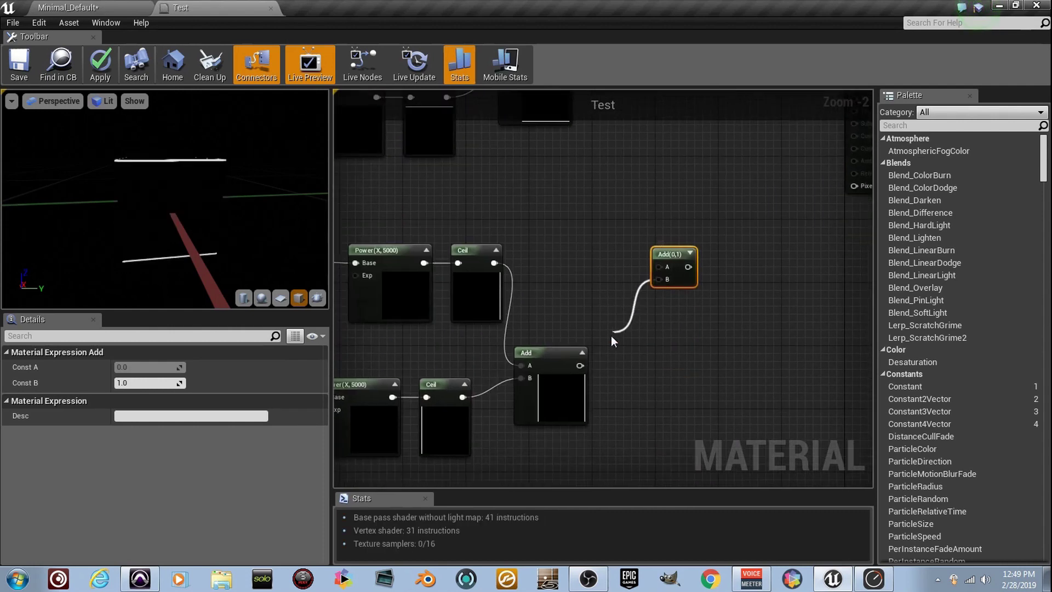
pyautogui.moveTo(583, 359); pyautogui.dragTo(579, 365)
pyautogui.moveTo(591, 281); pyautogui.dragTo(589, 341, button='right')
pyautogui.moveTo(654, 328); pyautogui.dragTo(584, 118)
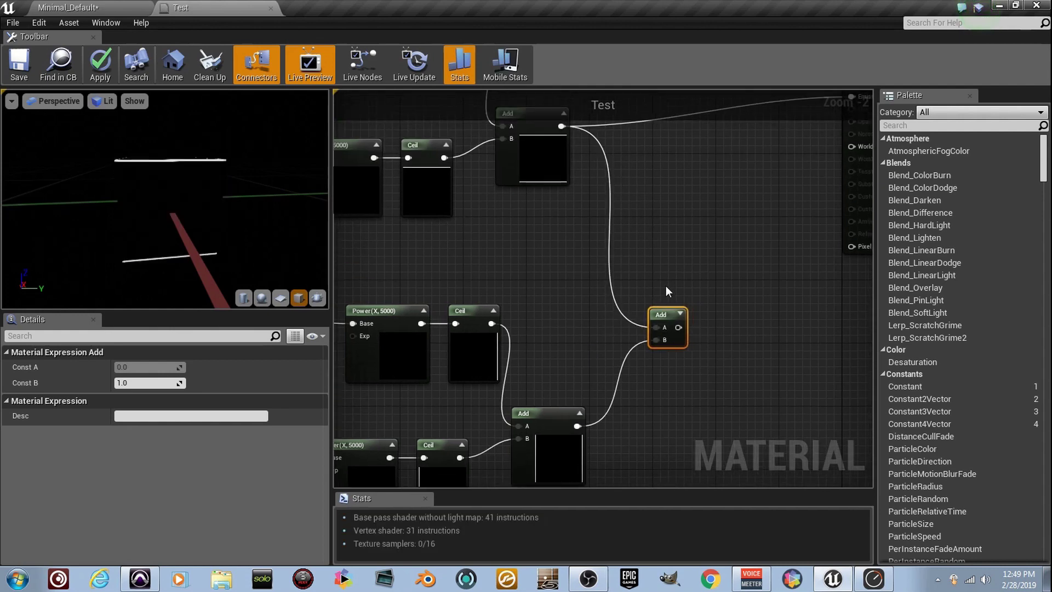
# Step: Expand the final Add node's preview and connect its output to Emissive Color
pyautogui.scroll(3, 668, 313)
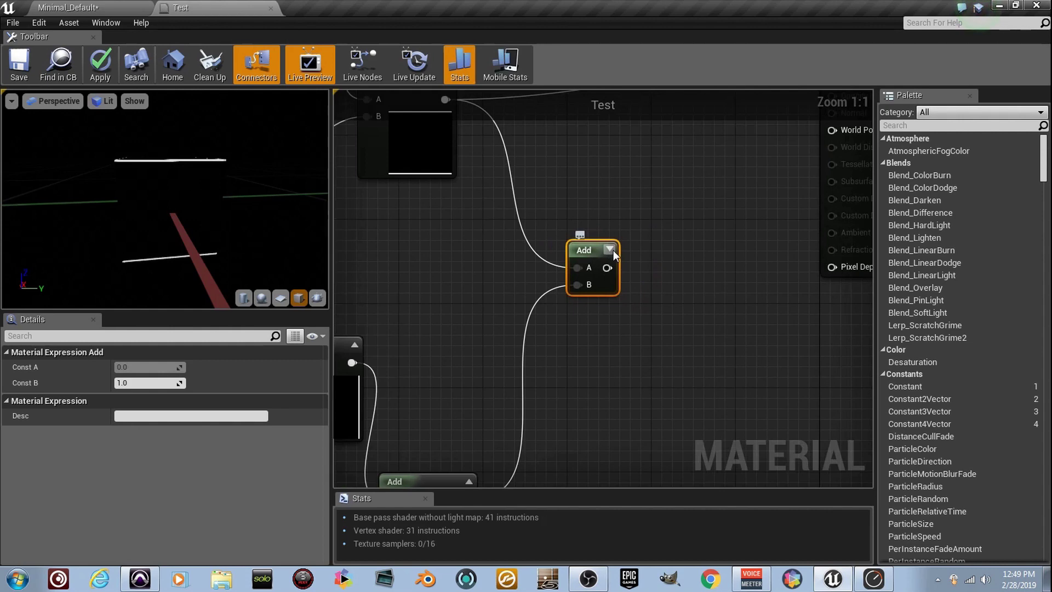
pyautogui.keyDown('ctrl'); pyautogui.scroll(6, 700, 244); pyautogui.keyUp('ctrl')
pyautogui.moveTo(636, 307); pyautogui.dragTo(567, 386, button='right')
pyautogui.scroll(-3, 559, 306)
pyautogui.scroll(-1, 567, 390)
pyautogui.moveTo(533, 390); pyautogui.dragTo(771, 130)
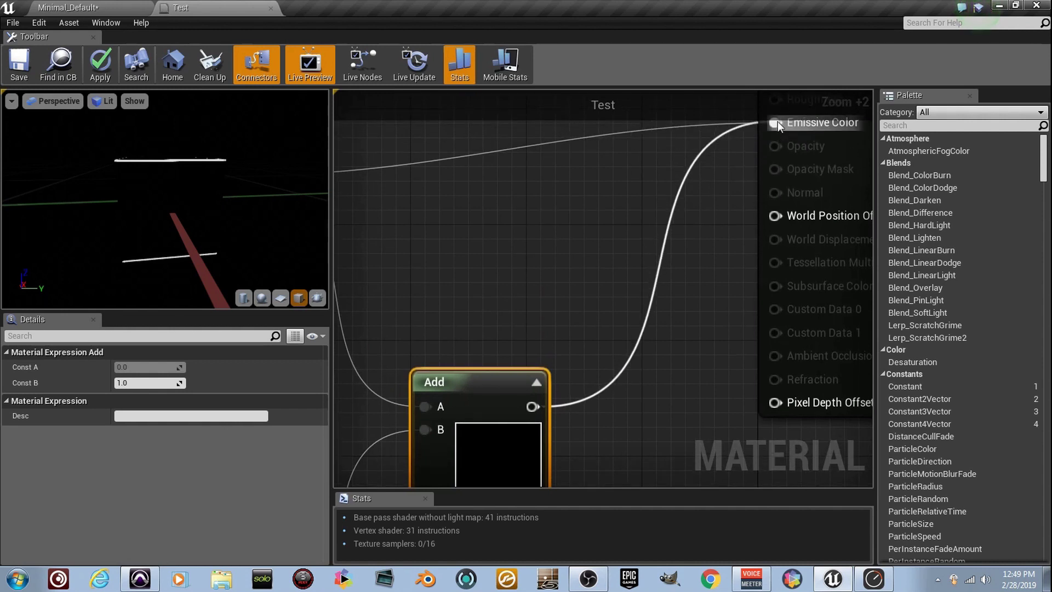
# Step: Check the outline on the preview cube from another angle and save the Test material
pyautogui.moveTo(59, 193); pyautogui.dragTo(164, 193)
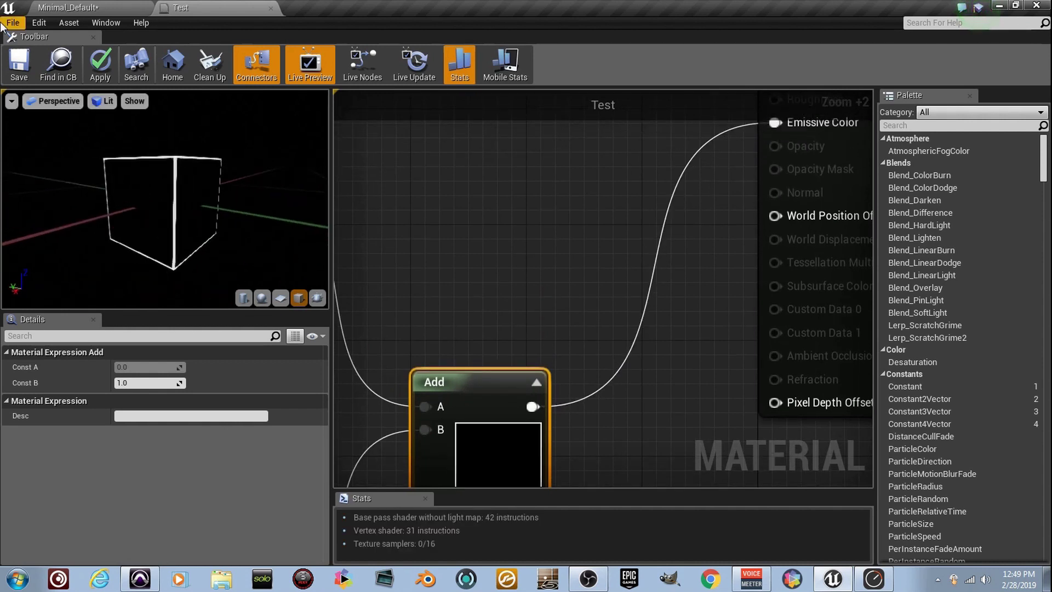
pyautogui.click(32, 69)
pyautogui.hotkey('ctrl', 's')
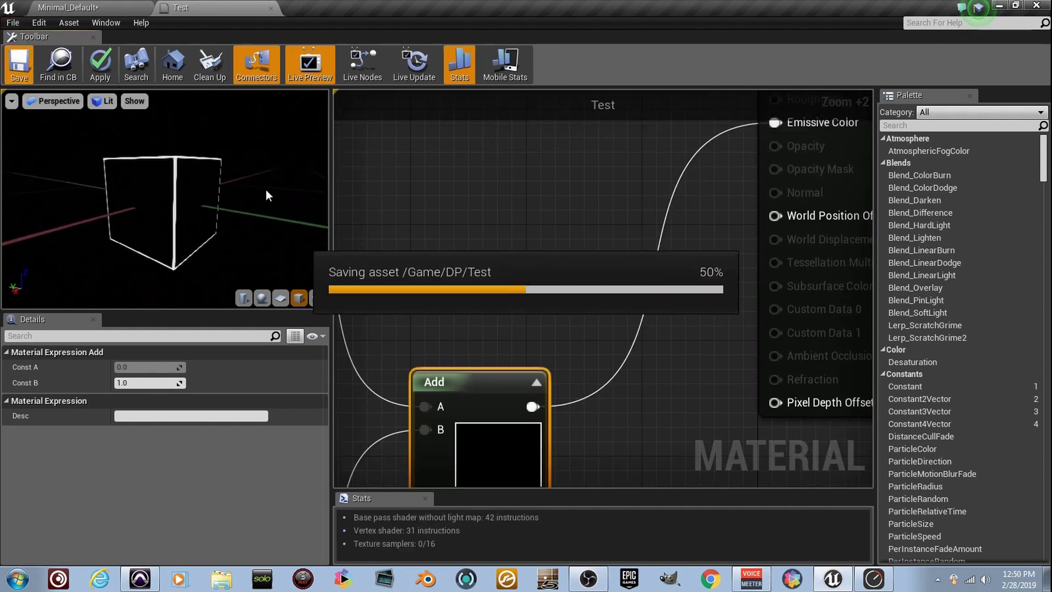
# Step: Inspect the outlined cube in the Minimal_Default level and return to the Test material
pyautogui.click(125, 7)
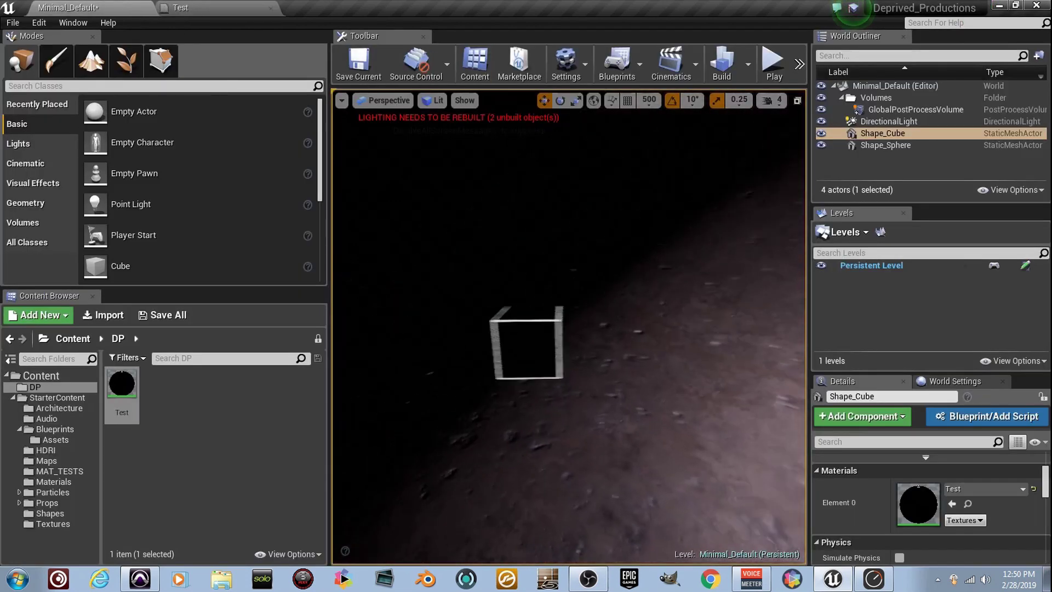
pyautogui.moveTo(568, 327); pyautogui.dragTo(712, 334, button='right')
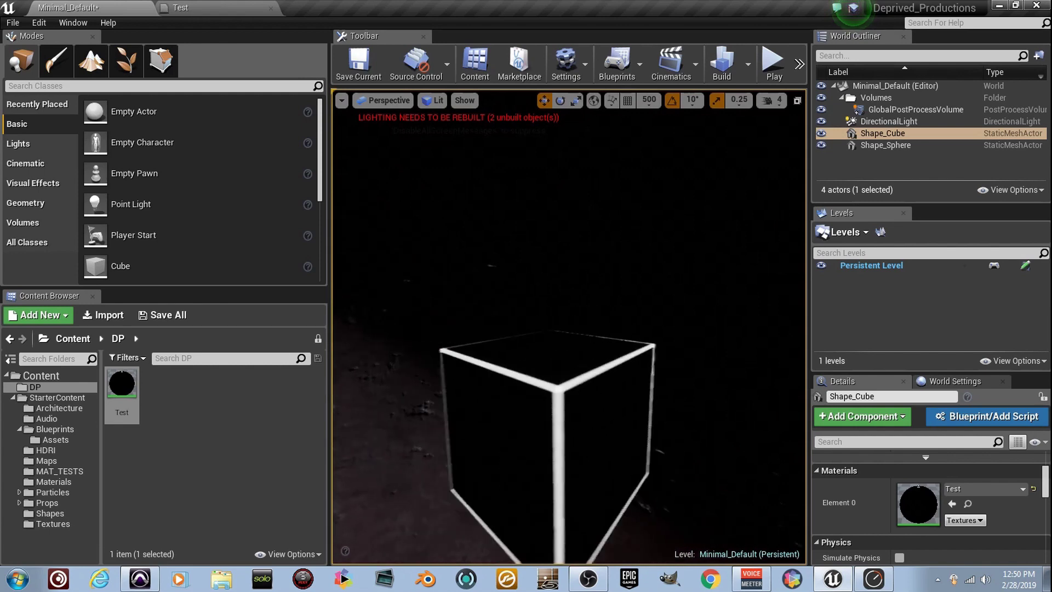
pyautogui.click(207, 6)
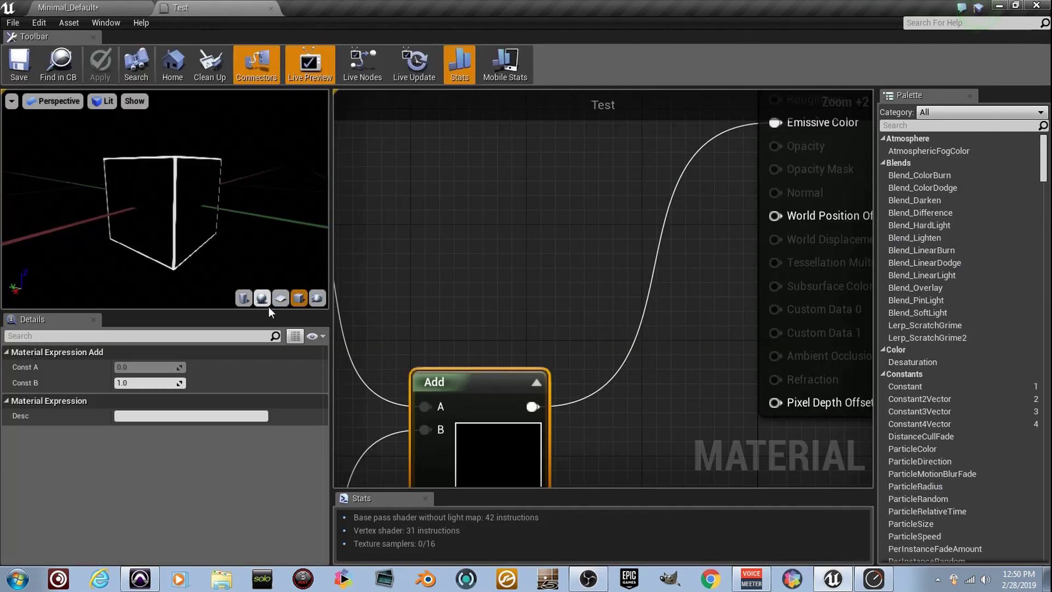
# Step: Preview the material on the plane mesh and enable Two Sided for the material
pyautogui.click(281, 298)
pyautogui.scroll(3, 228, 212)
pyautogui.scroll(-2, 229, 213)
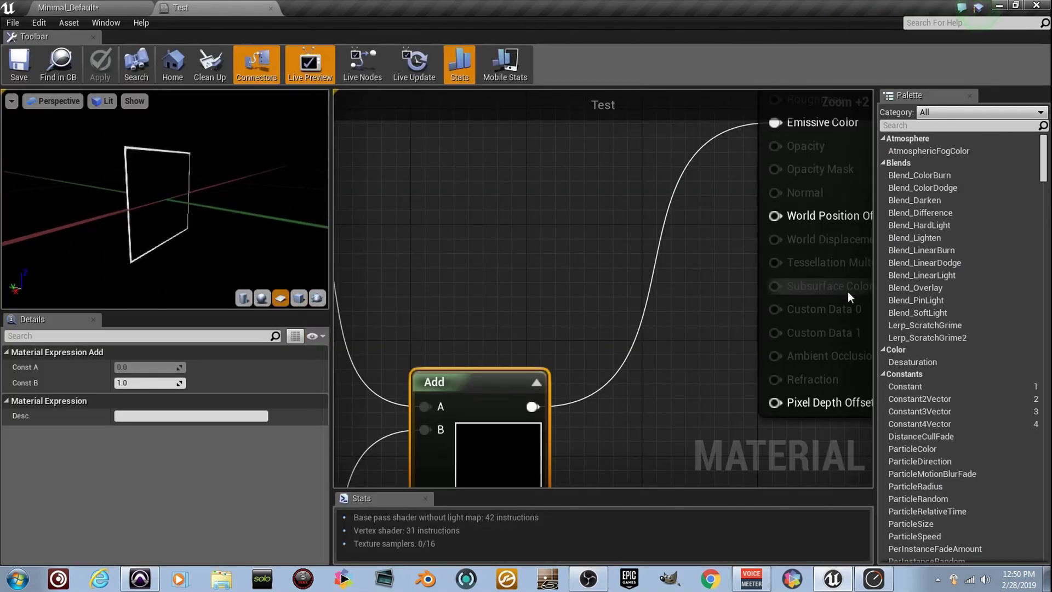
pyautogui.click(869, 195)
pyautogui.click(120, 470)
# Step: Inspect the two-sided material from several angles on the plane, sphere and cube preview meshes
pyautogui.moveTo(169, 253); pyautogui.dragTo(307, 254)
pyautogui.click(262, 296)
pyautogui.moveTo(211, 244)
pyautogui.mouseDown()
pyautogui.moveTo(236, 234)
pyautogui.moveTo(203, 252)
pyautogui.moveTo(176, 235)
pyautogui.moveTo(202, 255)
pyautogui.moveTo(225, 241)
pyautogui.mouseUp()
pyautogui.click(297, 301)
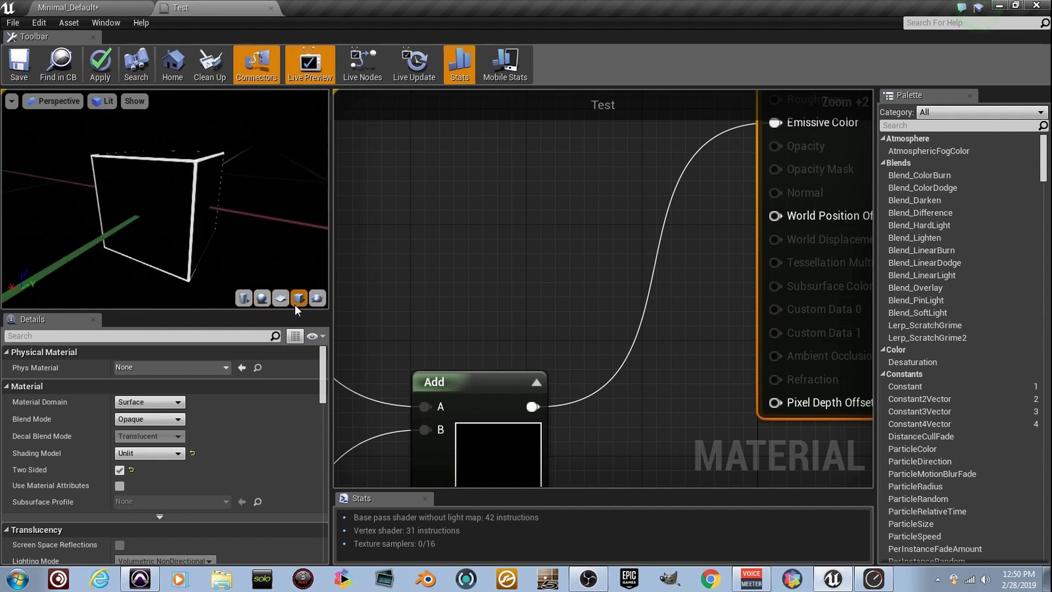
pyautogui.moveTo(220, 236); pyautogui.dragTo(235, 252)
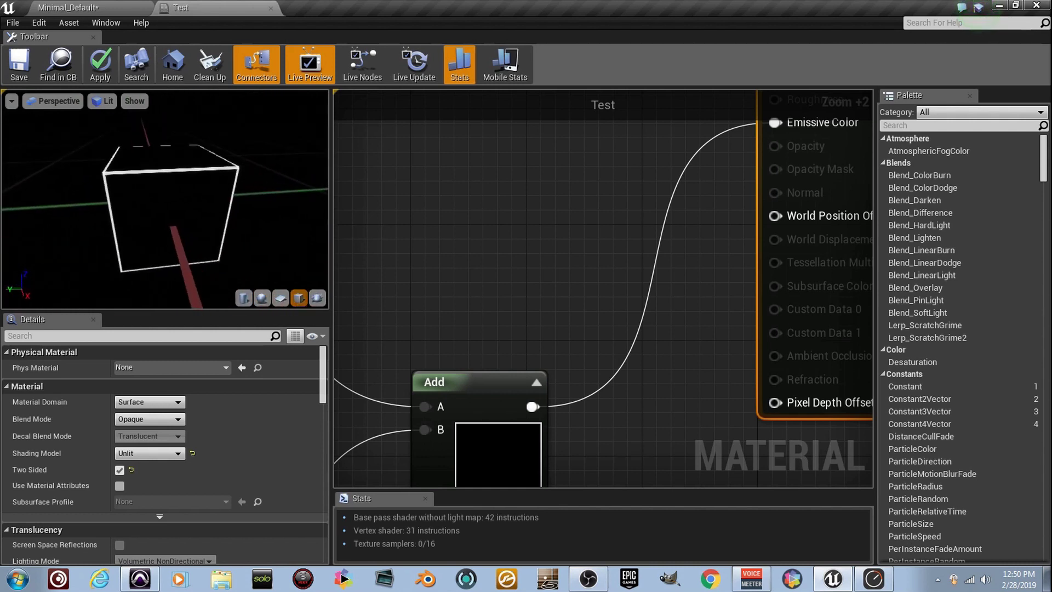
pyautogui.moveTo(181, 213); pyautogui.dragTo(195, 212)
# Step: Review both node networks feeding Emissive Color and apply the material changes
pyautogui.scroll(-6, 494, 252)
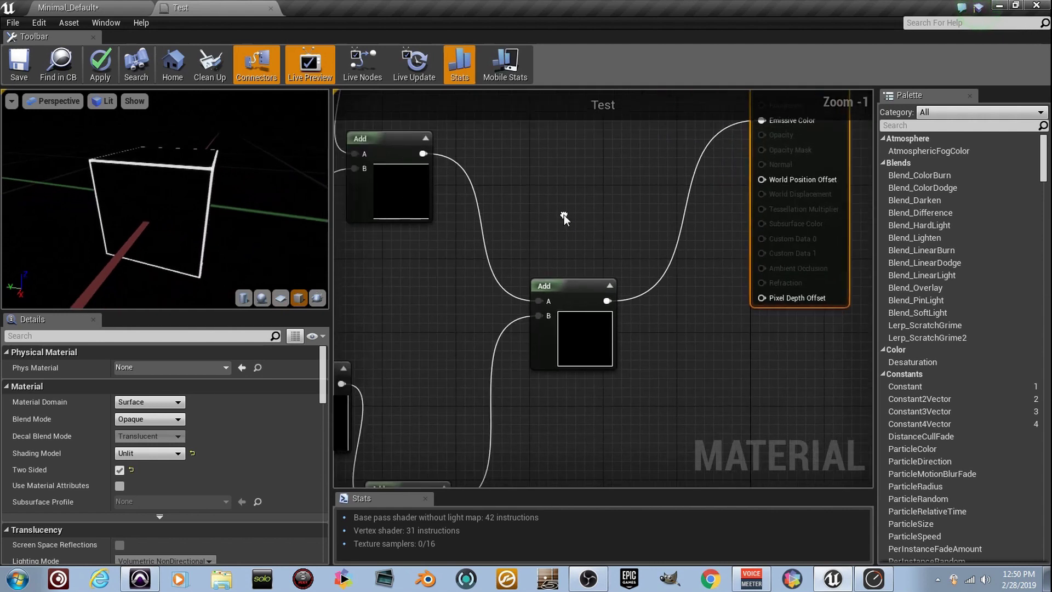
pyautogui.scroll(-2, 544, 274)
pyautogui.moveTo(667, 428); pyautogui.dragTo(409, 235)
pyautogui.scroll(4, 467, 243)
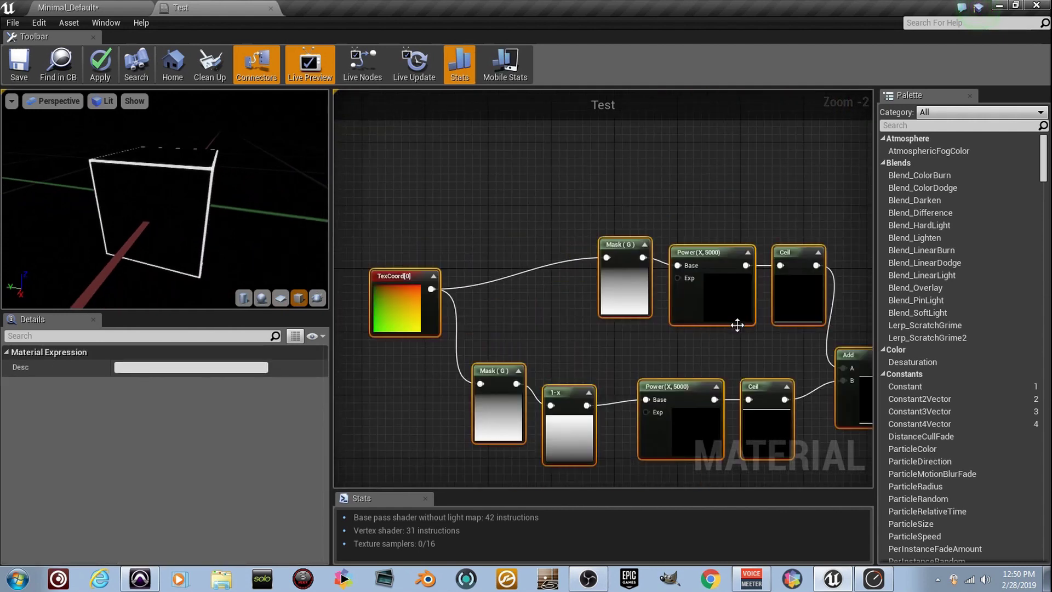
pyautogui.scroll(-4, 671, 264)
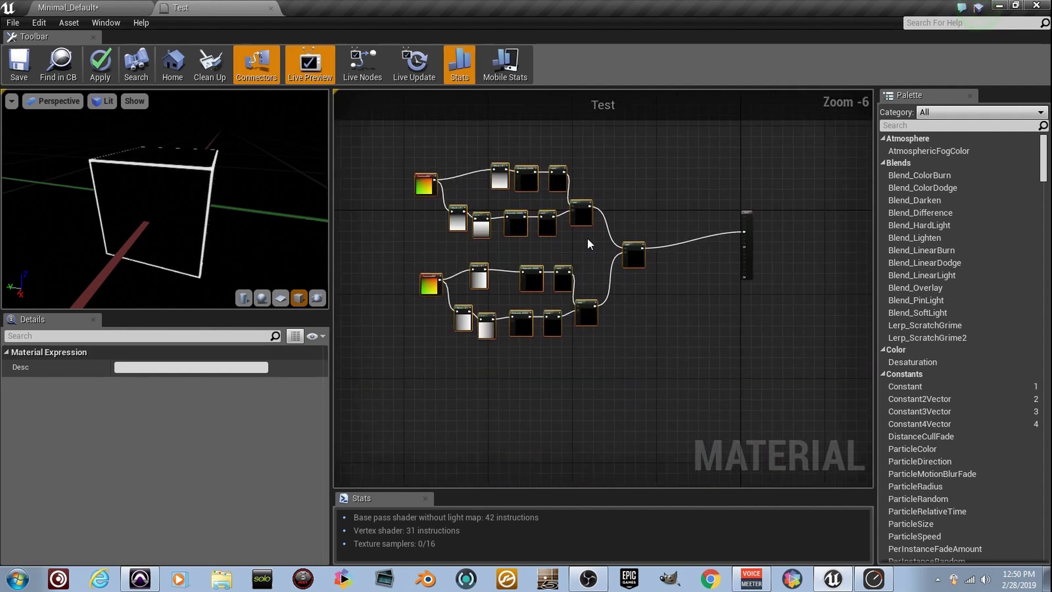
pyautogui.scroll(3, 696, 271)
pyautogui.click(680, 272)
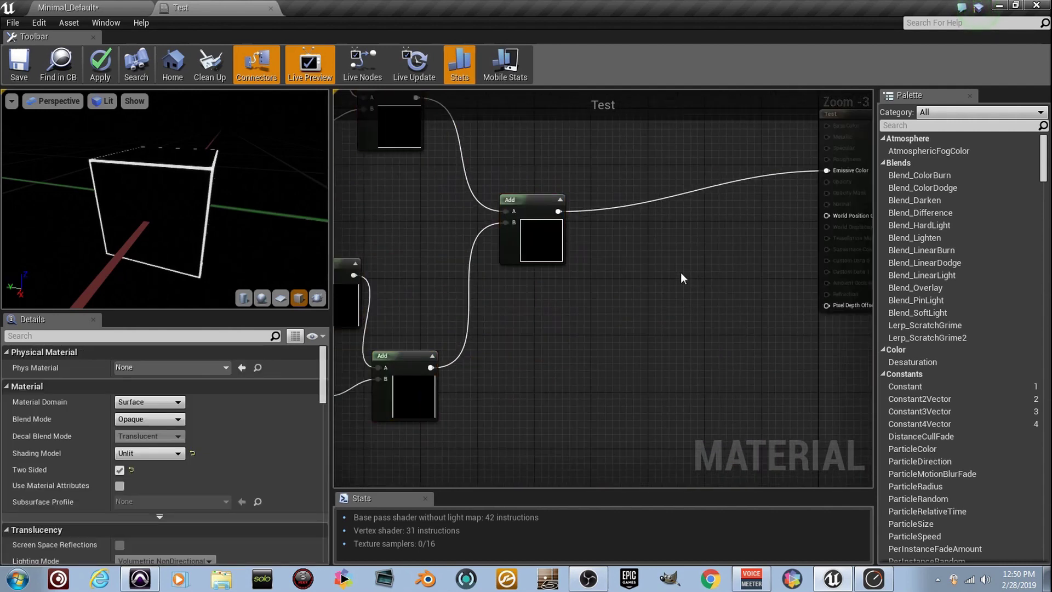
pyautogui.press('Return')
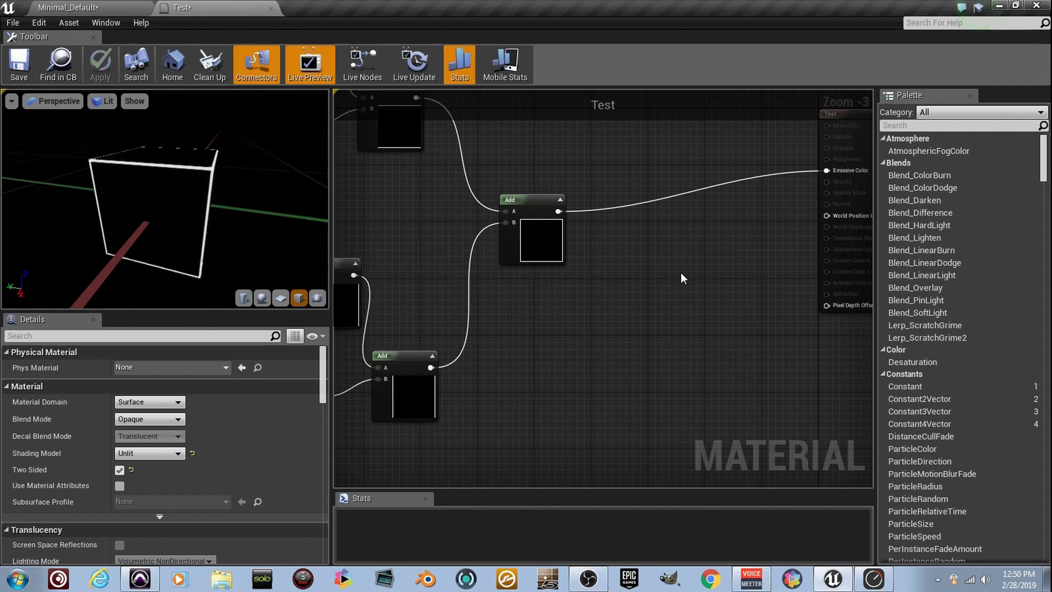
# Step: Create another Add node beyond the combining Add and connect the combining Add's output to its A input
pyautogui.rightClick(630, 332)
pyautogui.write('add')
pyautogui.press('Return')
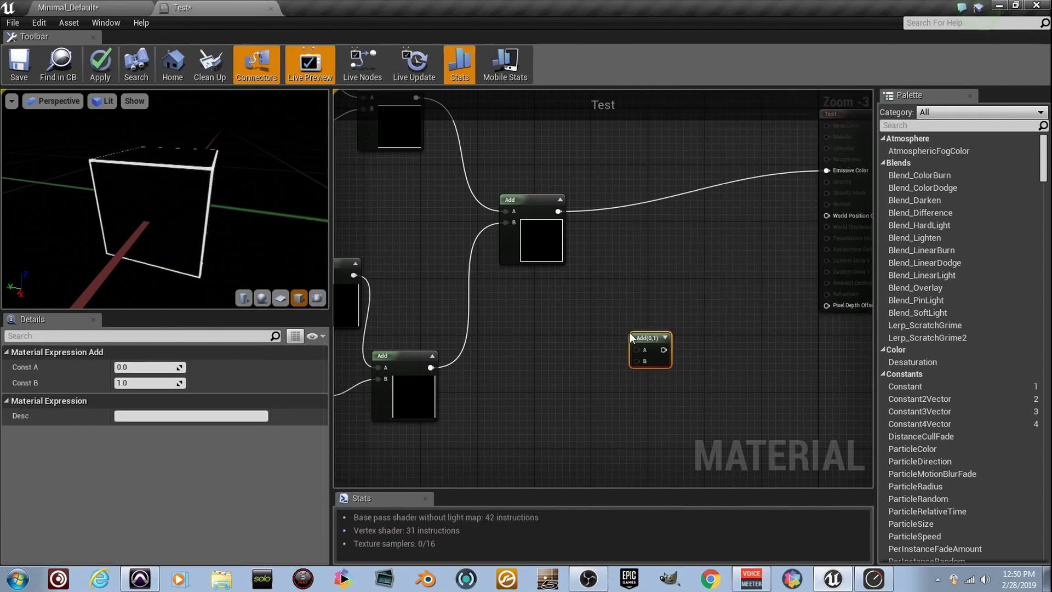
pyautogui.moveTo(636, 349); pyautogui.dragTo(563, 212)
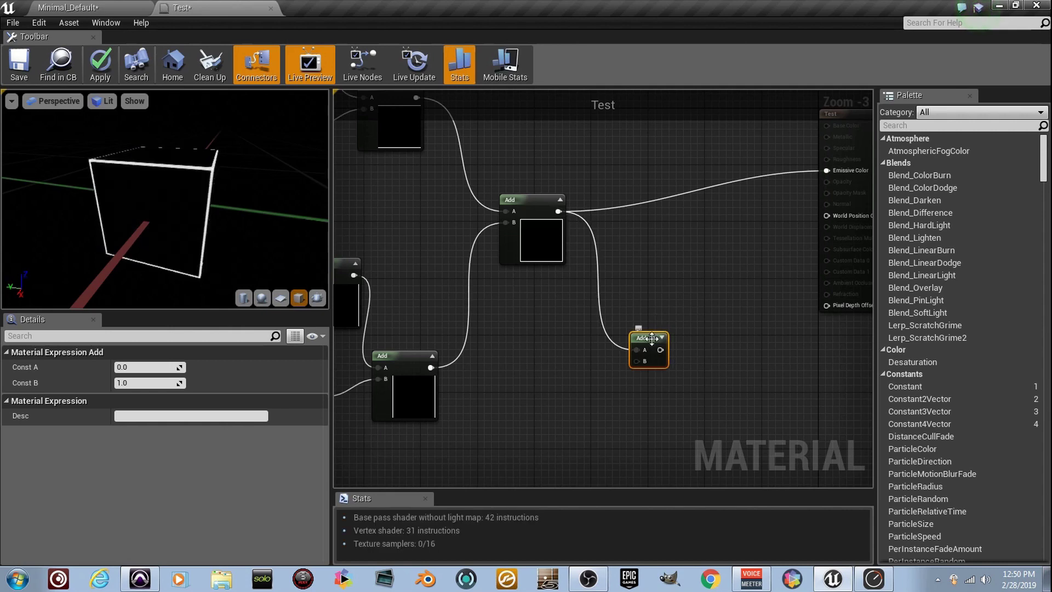
pyautogui.moveTo(648, 335); pyautogui.dragTo(667, 309)
# Step: Create a RadialGradientExponential node below the new Add node
pyautogui.moveTo(649, 321); pyautogui.dragTo(656, 285, button='right')
pyautogui.rightClick(545, 418)
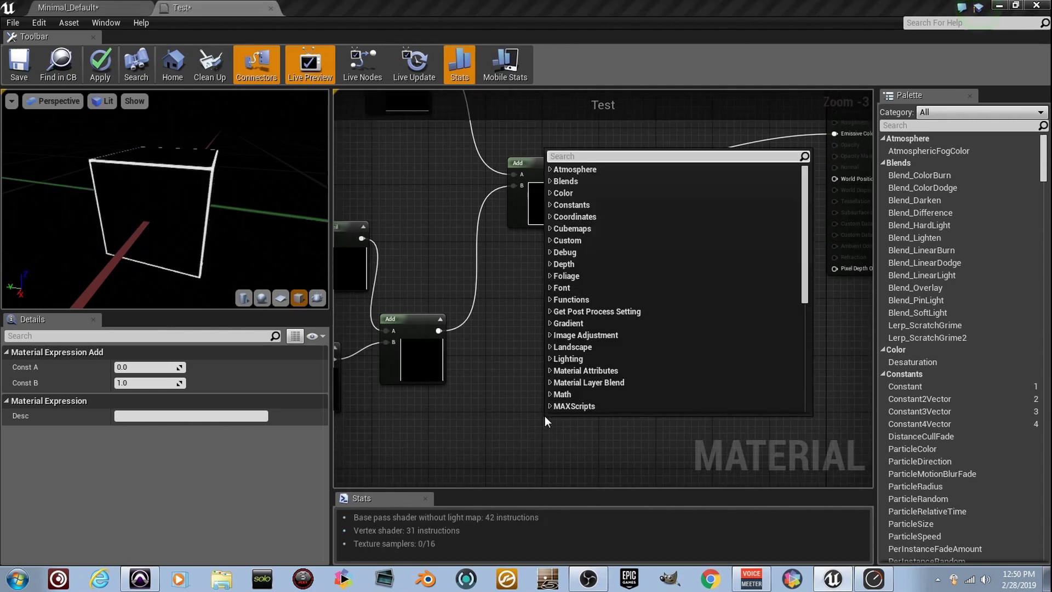
pyautogui.write('raduak\\\\\\\\\\\\\\\\\\\\radial\\\\')
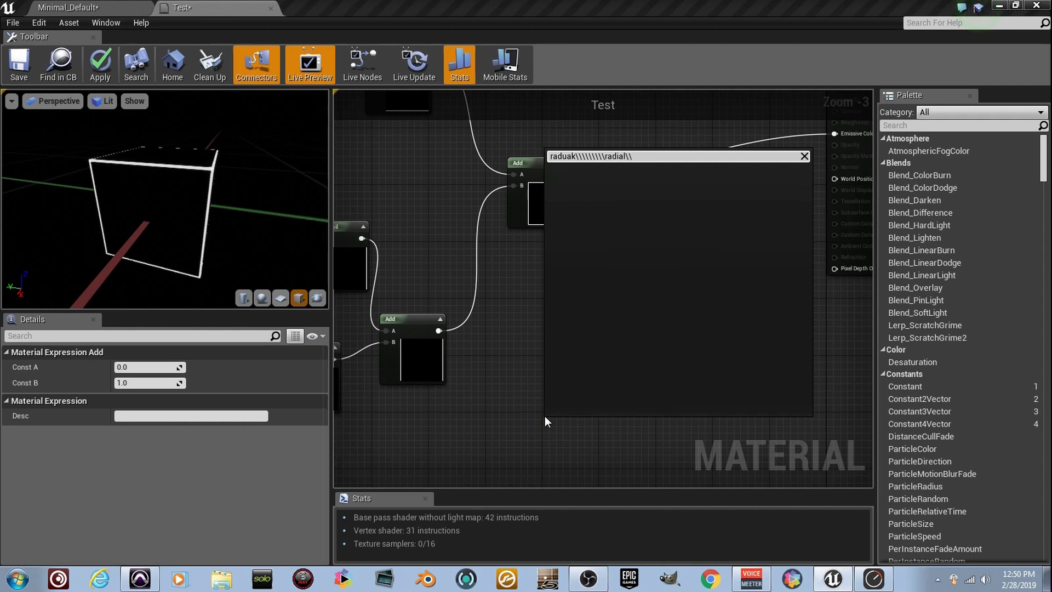
pyautogui.press('BackSpace')
pyautogui.press('BackSpace')
pyautogui.press('BackSpace')
pyautogui.press('BackSpace')
pyautogui.press('BackSpace')
pyautogui.press('BackSpace')
pyautogui.press('BackSpace')
pyautogui.press('BackSpace')
pyautogui.press('BackSpace')
pyautogui.press('BackSpace')
pyautogui.press('BackSpace')
pyautogui.press('BackSpace')
pyautogui.press('BackSpace')
pyautogui.press('BackSpace')
pyautogui.press('BackSpace')
pyautogui.press('BackSpace')
pyautogui.press('BackSpace')
pyautogui.press('BackSpace')
pyautogui.press('BackSpace')
pyautogui.press('BackSpace')
pyautogui.write('radial')
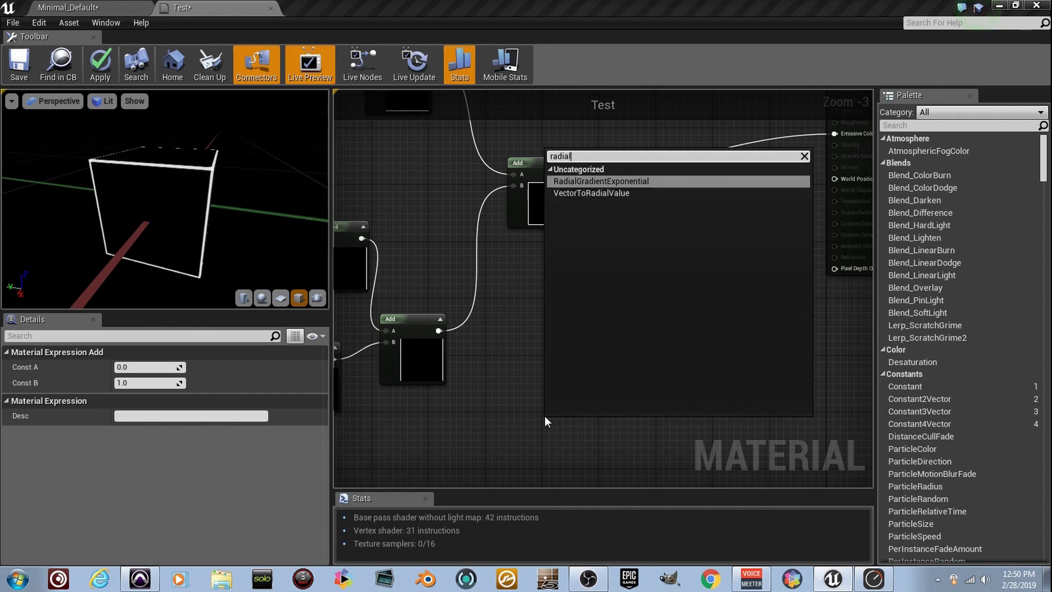
pyautogui.press('Return')
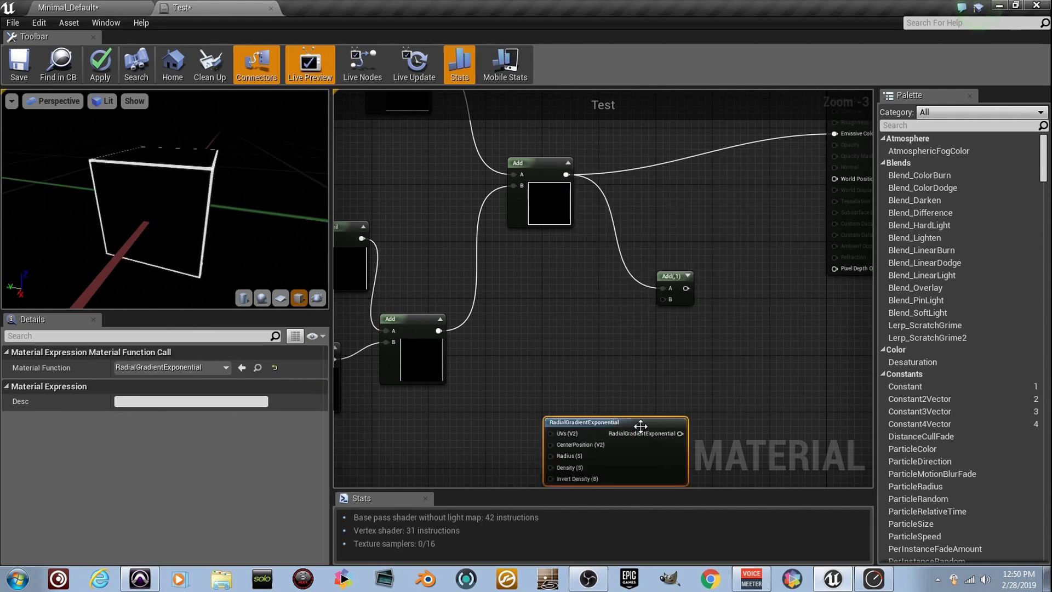
# Step: Expand the new Add node's preview, feed RadialGradientExponential into its B input and space the node farther from the gradient
pyautogui.scroll(4, 658, 390)
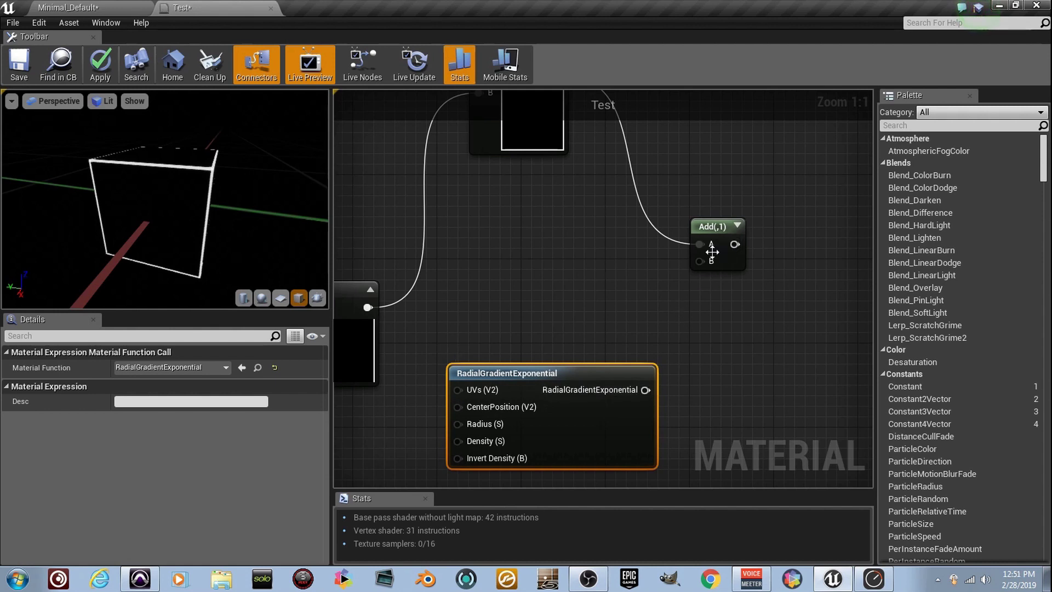
pyautogui.click(737, 225)
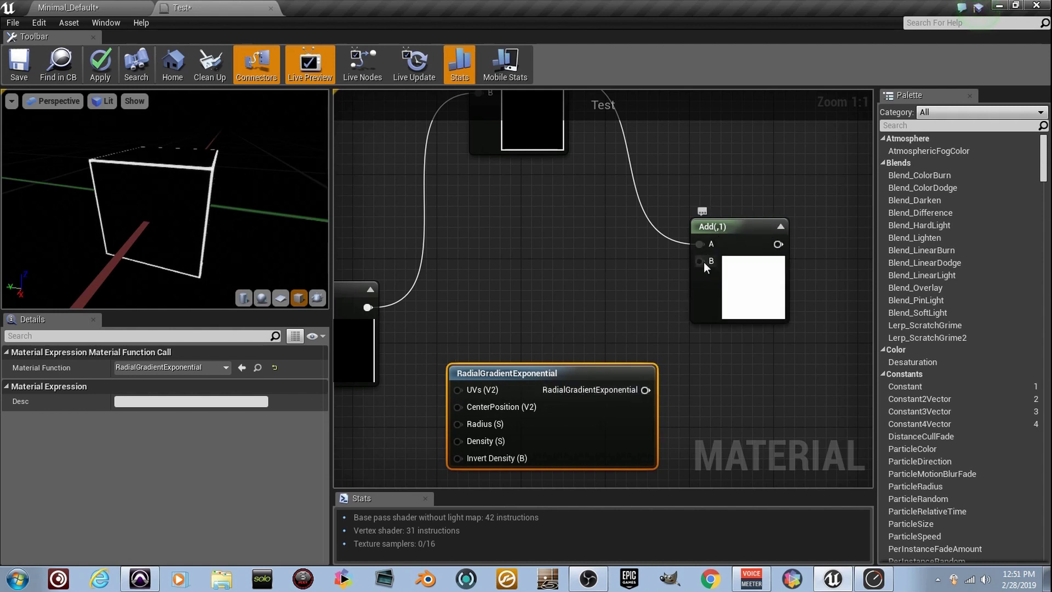
pyautogui.moveTo(635, 388); pyautogui.dragTo(701, 262)
pyautogui.scroll(3, 706, 272)
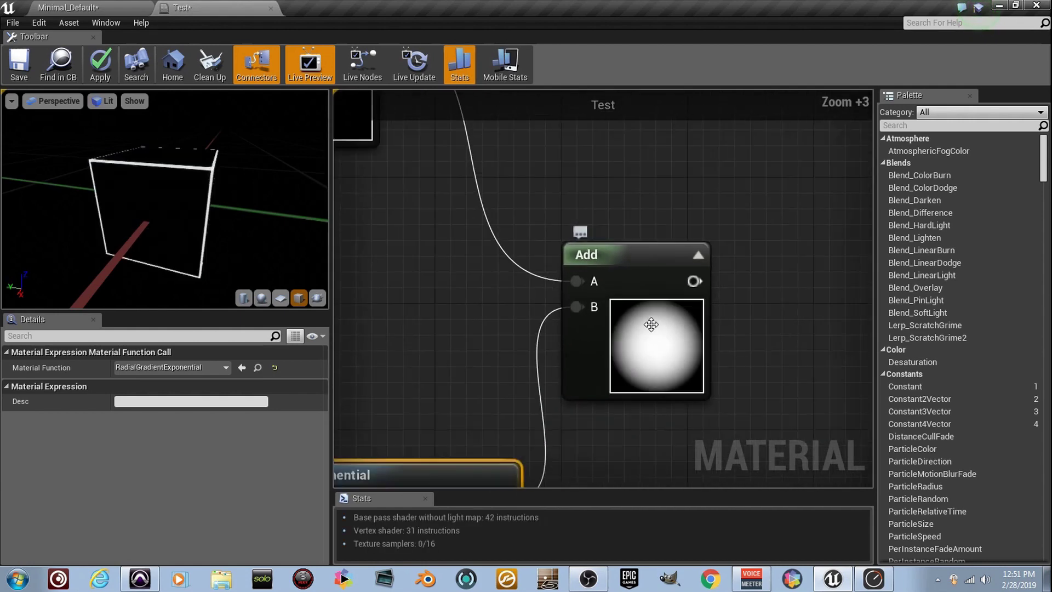
pyautogui.scroll(-5, 651, 329)
pyautogui.moveTo(649, 340); pyautogui.dragTo(641, 314, button='right')
pyautogui.moveTo(648, 311); pyautogui.dragTo(700, 309)
# Step: Create a Constant node, connect it to the RadialGradientExponential's Radius input and set its value to 0.3
pyautogui.moveTo(392, 400); pyautogui.dragTo(524, 375, button='right')
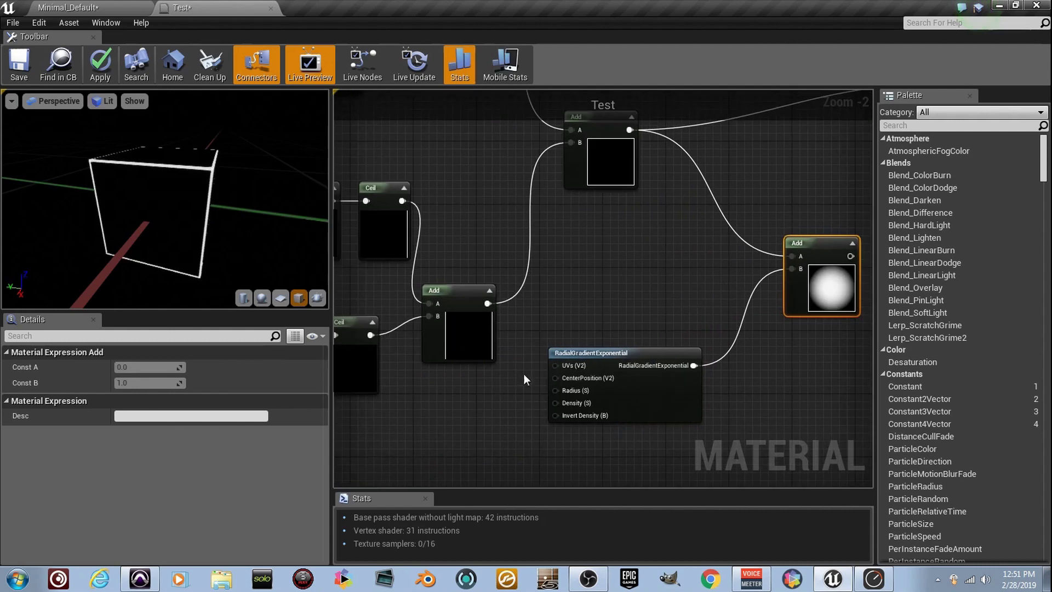
pyautogui.scroll(2, 503, 382)
pyautogui.click(461, 419)
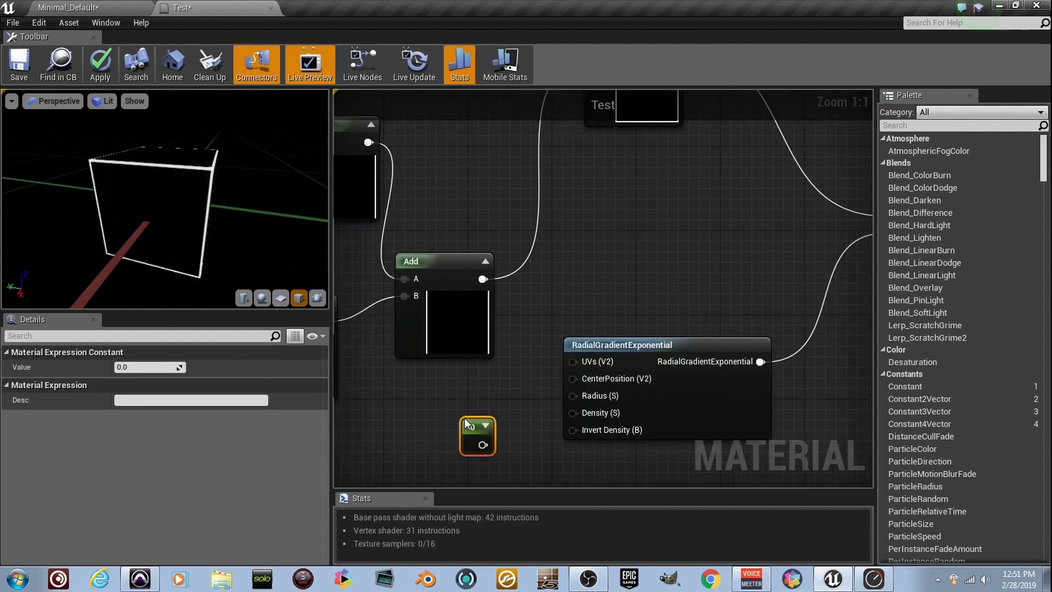
pyautogui.moveTo(483, 445); pyautogui.dragTo(576, 395)
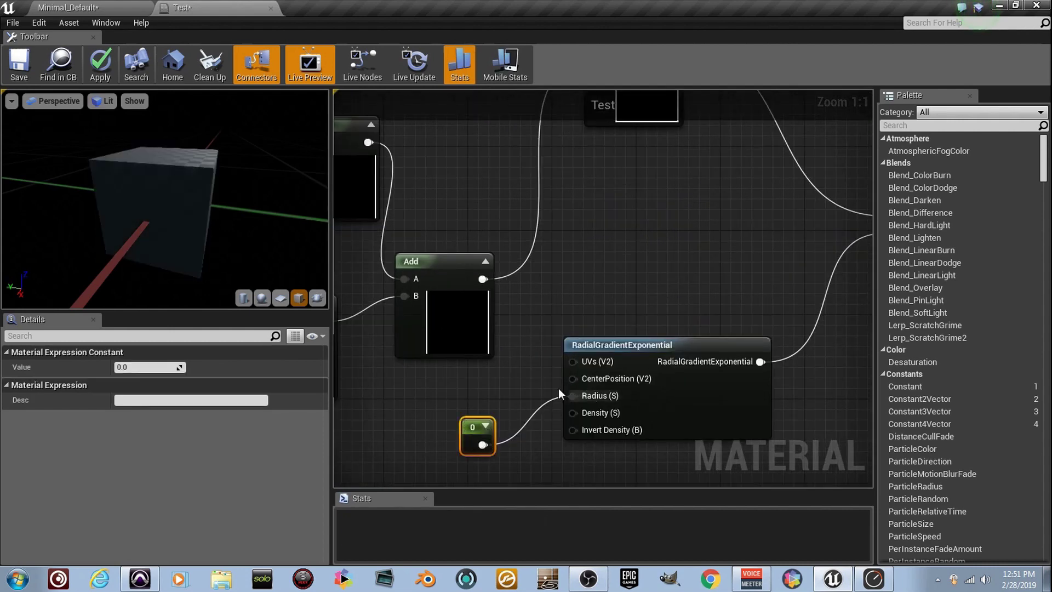
pyautogui.click(161, 367)
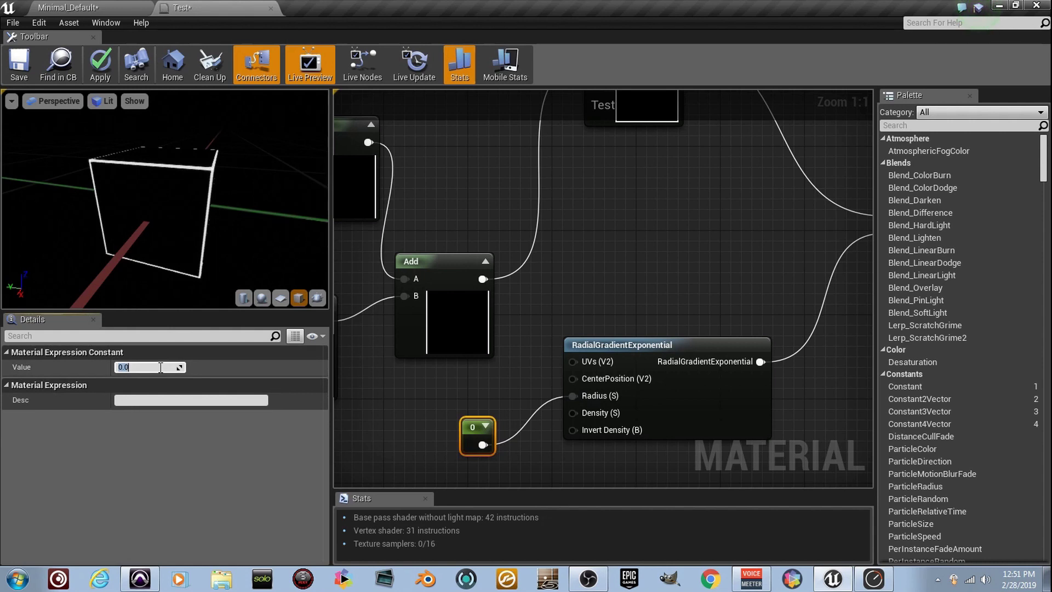
pyautogui.write('0.3')
pyautogui.press('Return')
# Step: Refresh the newest Add node's preview by collapsing and re-expanding it
pyautogui.moveTo(601, 267); pyautogui.dragTo(659, 298, button='right')
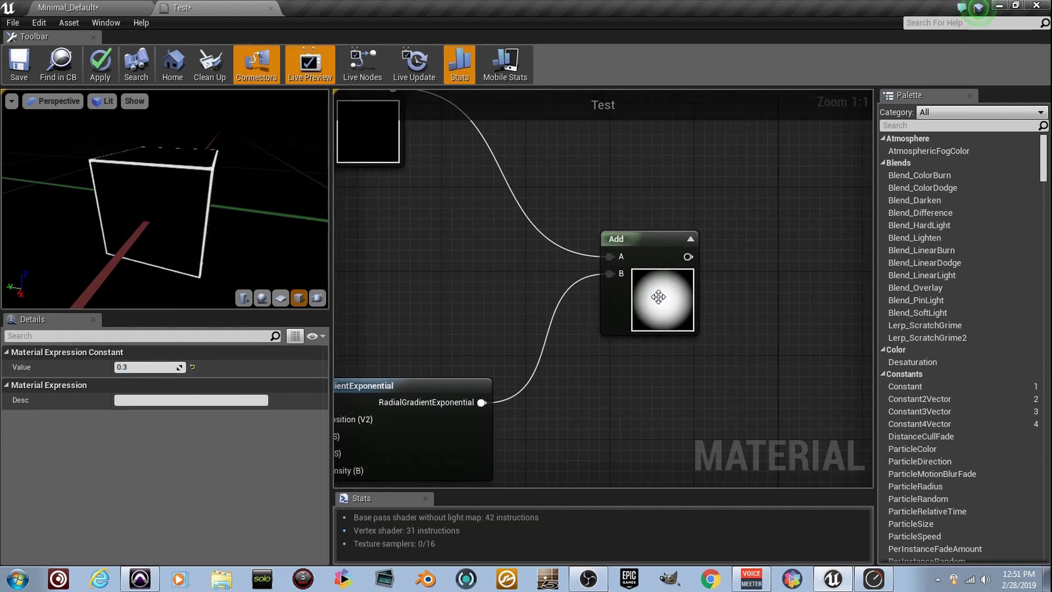
pyautogui.click(685, 237)
pyautogui.click(643, 239)
pyautogui.scroll(2, 647, 296)
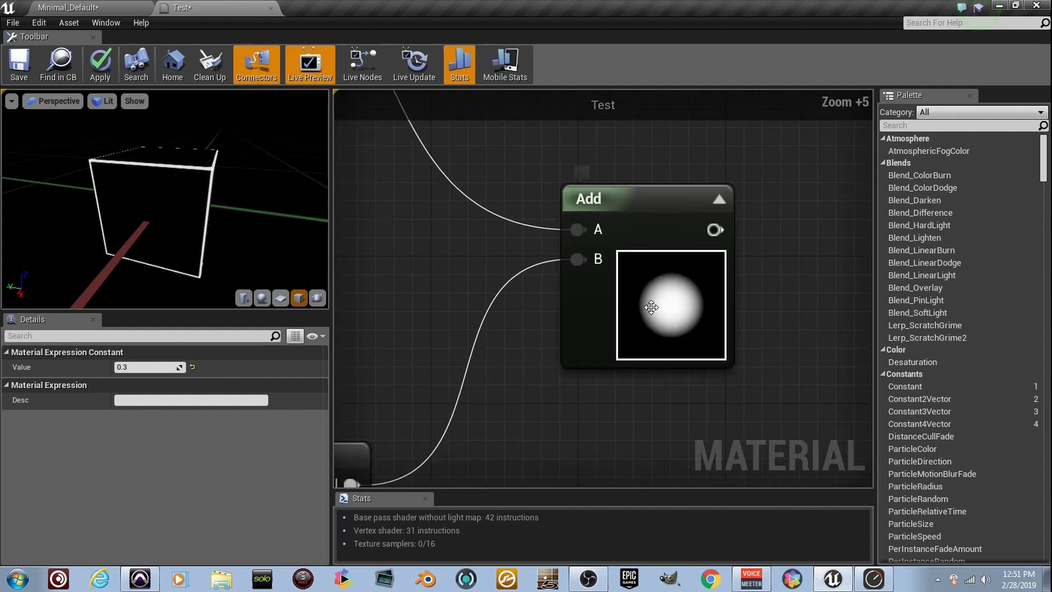
# Step: Create a Sine node fed by the RadialGradientExponential output and place it above that node
pyautogui.moveTo(571, 383); pyautogui.dragTo(692, 338, button='right')
pyautogui.moveTo(540, 406); pyautogui.dragTo(602, 387)
pyautogui.write('sine')
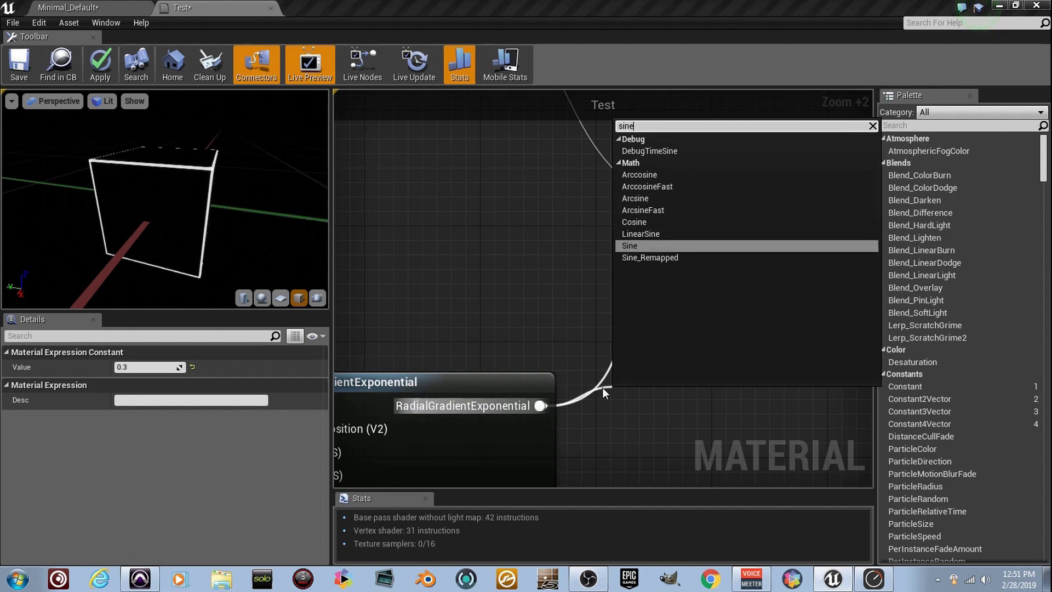
pyautogui.press('Return')
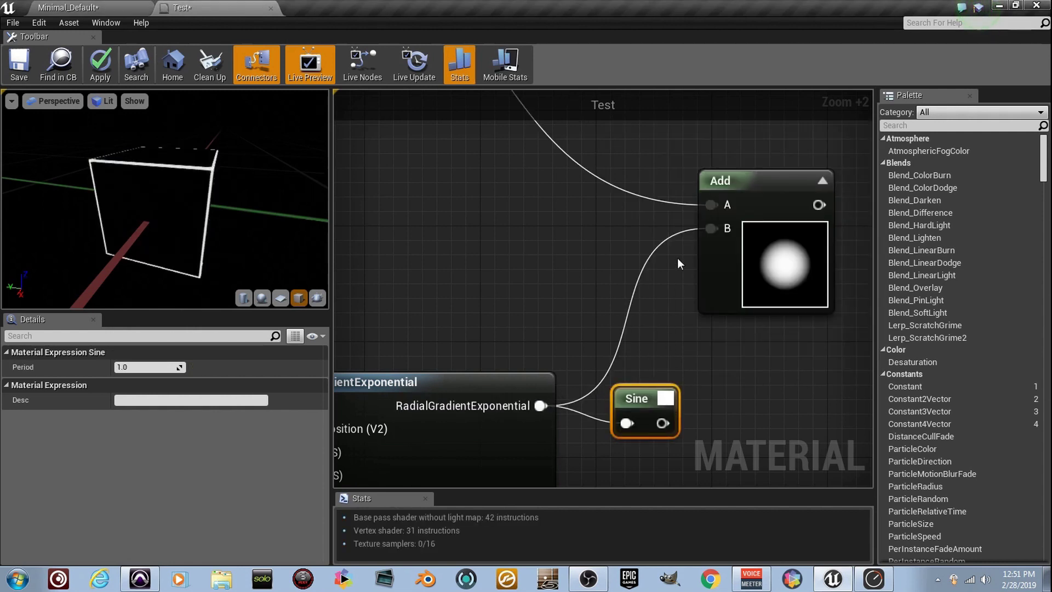
pyautogui.moveTo(623, 405); pyautogui.dragTo(469, 217)
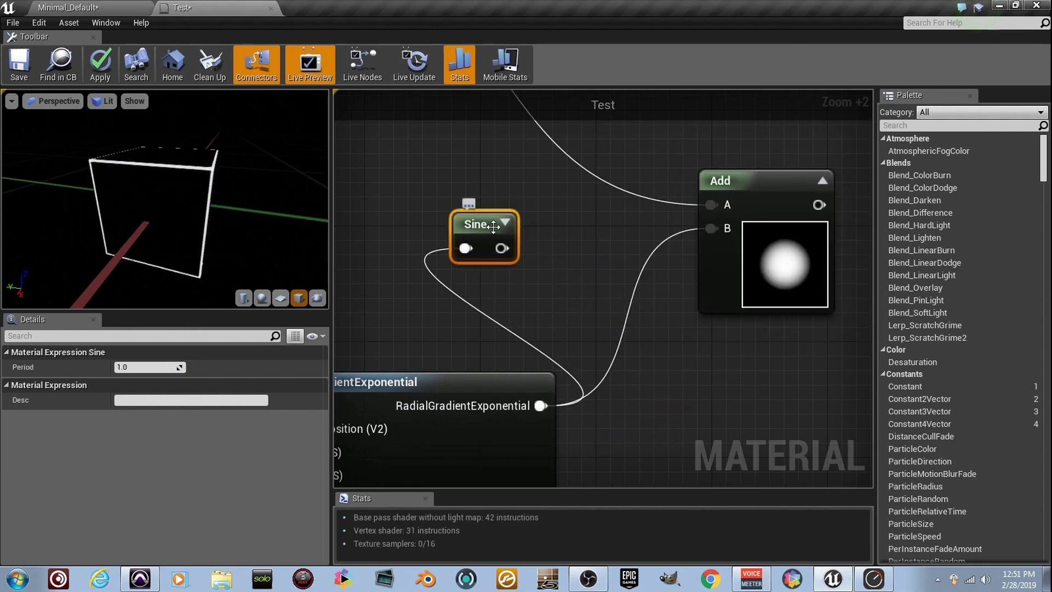
# Step: Expand the Sine node's preview and set its Period to 0.5
pyautogui.click(519, 210)
pyautogui.scroll(4, 489, 258)
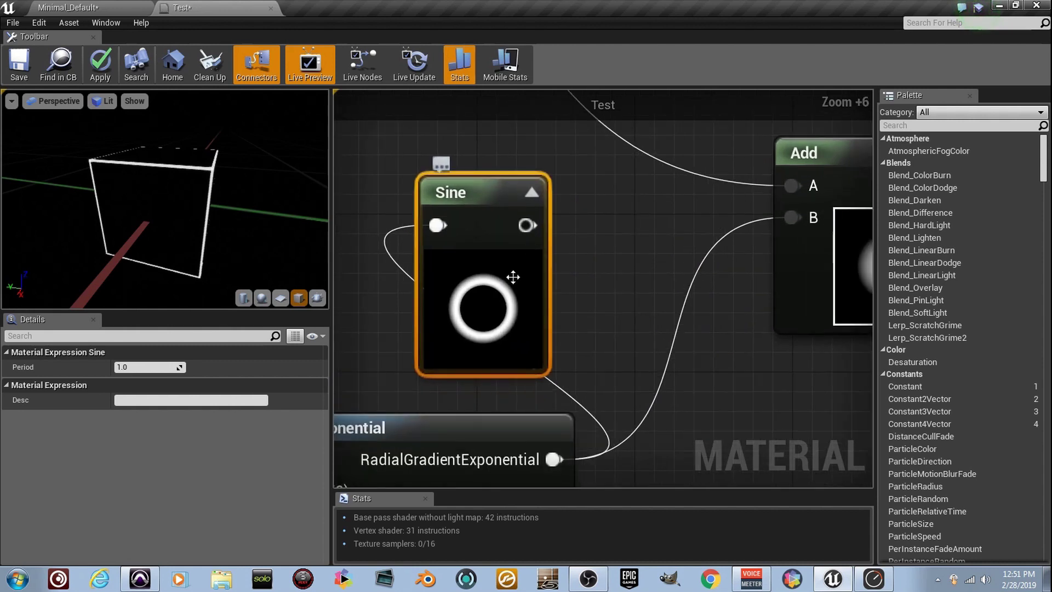
pyautogui.click(157, 370)
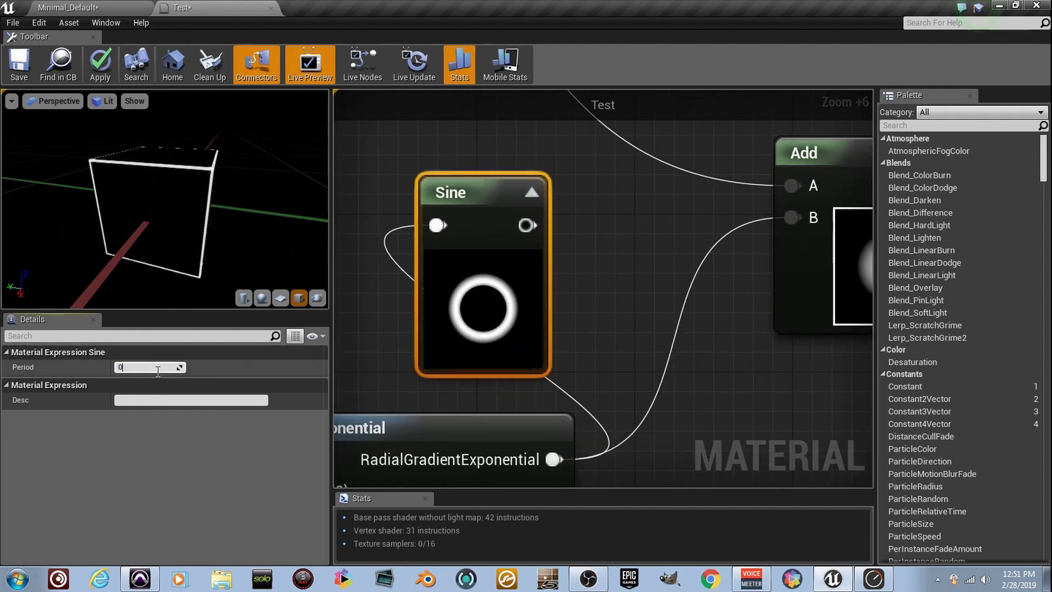
pyautogui.write('0.5')
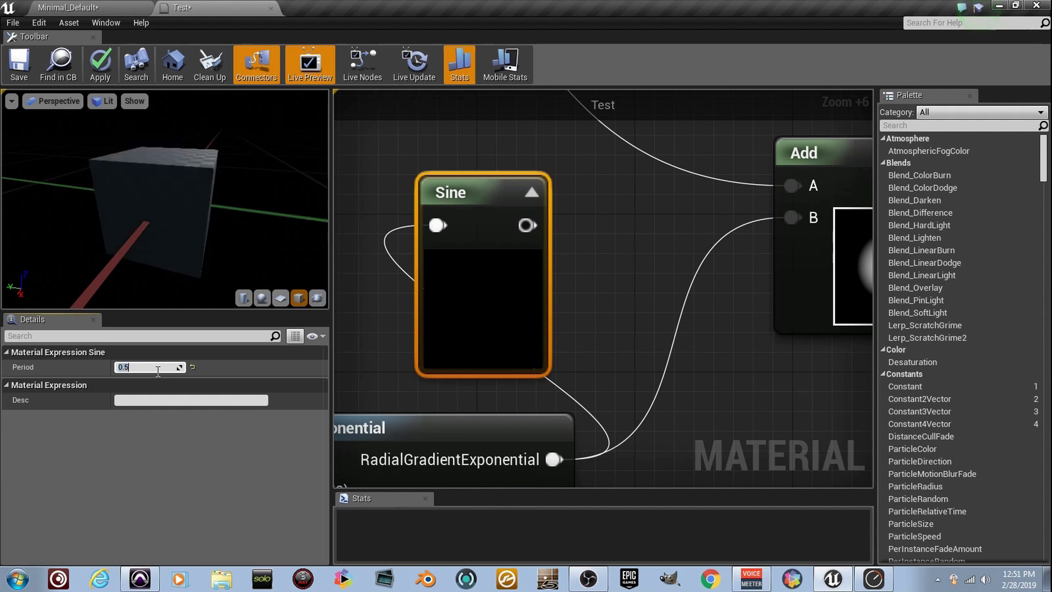
pyautogui.press('Return')
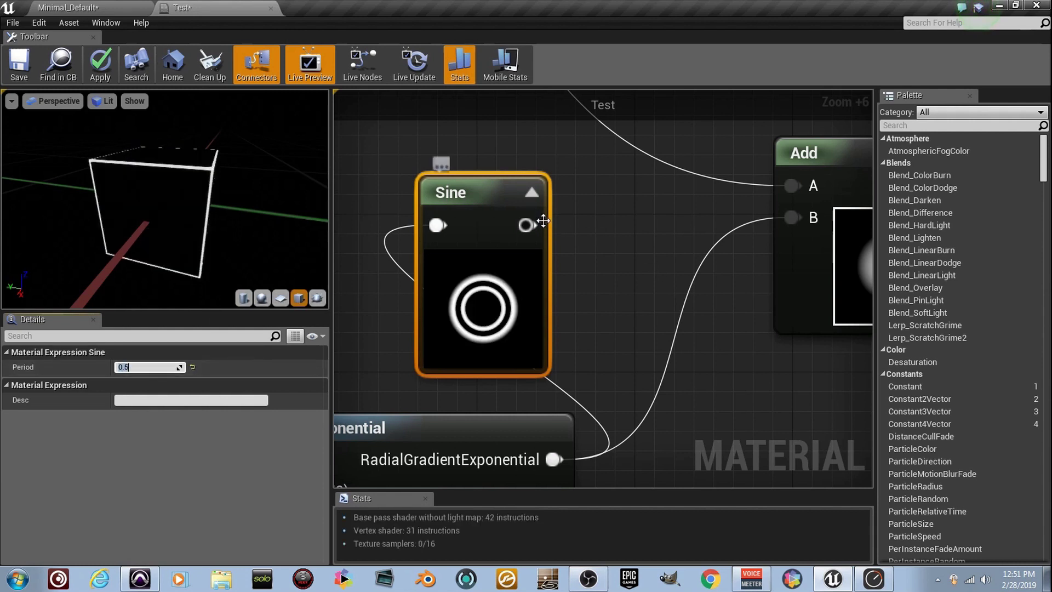
# Step: Feed the Sine output into the final Add node's B input and connect that Add node to Emissive Color
pyautogui.moveTo(536, 224); pyautogui.dragTo(789, 219)
pyautogui.moveTo(752, 269); pyautogui.dragTo(414, 355, button='right')
pyautogui.scroll(-4, 496, 348)
pyautogui.moveTo(556, 330); pyautogui.dragTo(548, 405, button='right')
pyautogui.scroll(-3, 547, 406)
pyautogui.moveTo(558, 380); pyautogui.dragTo(670, 185)
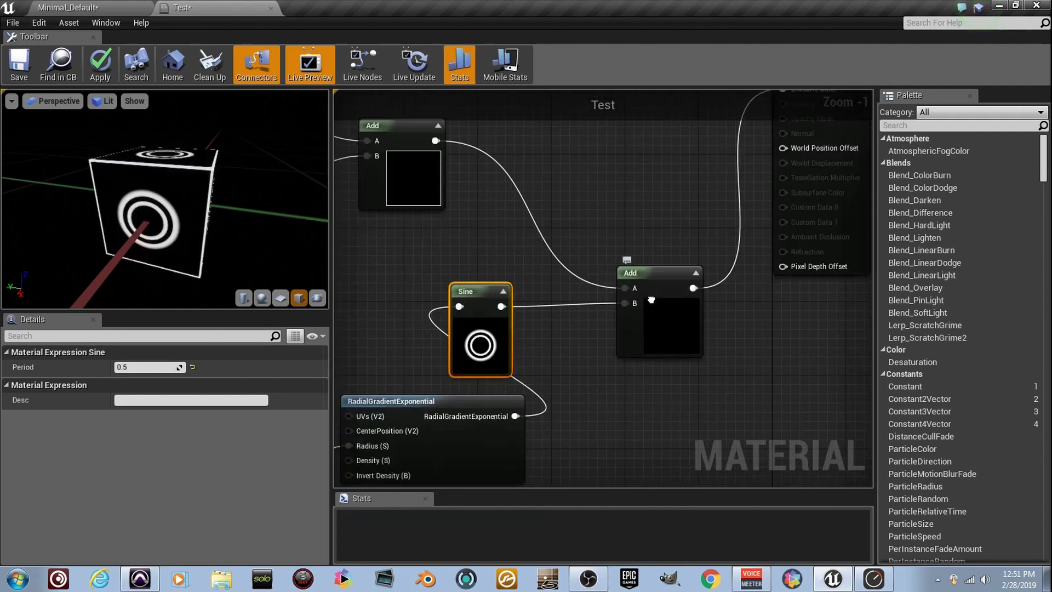
pyautogui.scroll(6, 639, 317)
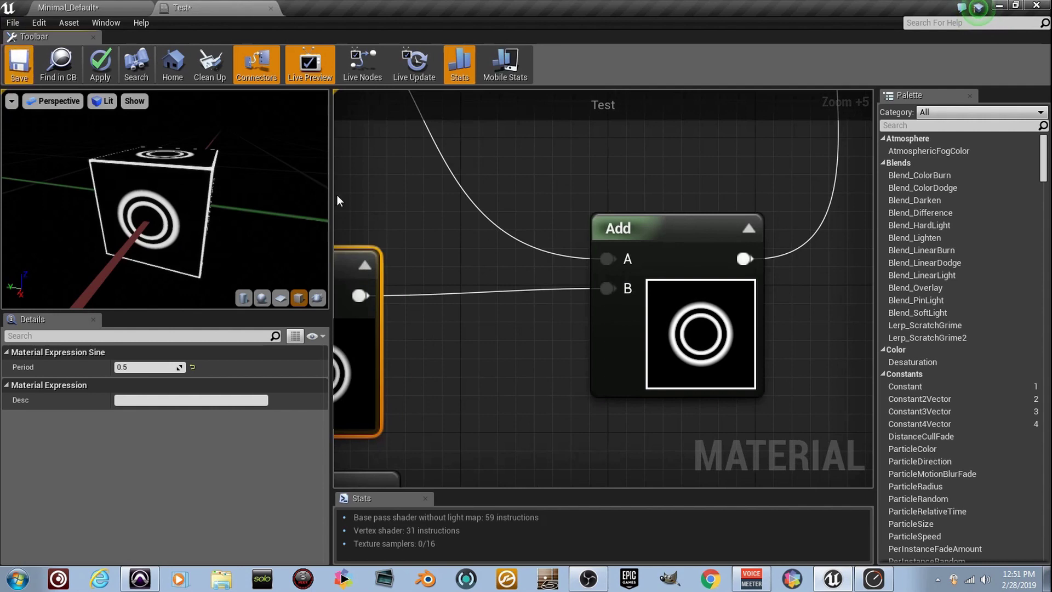
# Step: Save the Test material and view the cube in the Minimal_Default level
pyautogui.hotkey('ctrl', 's')
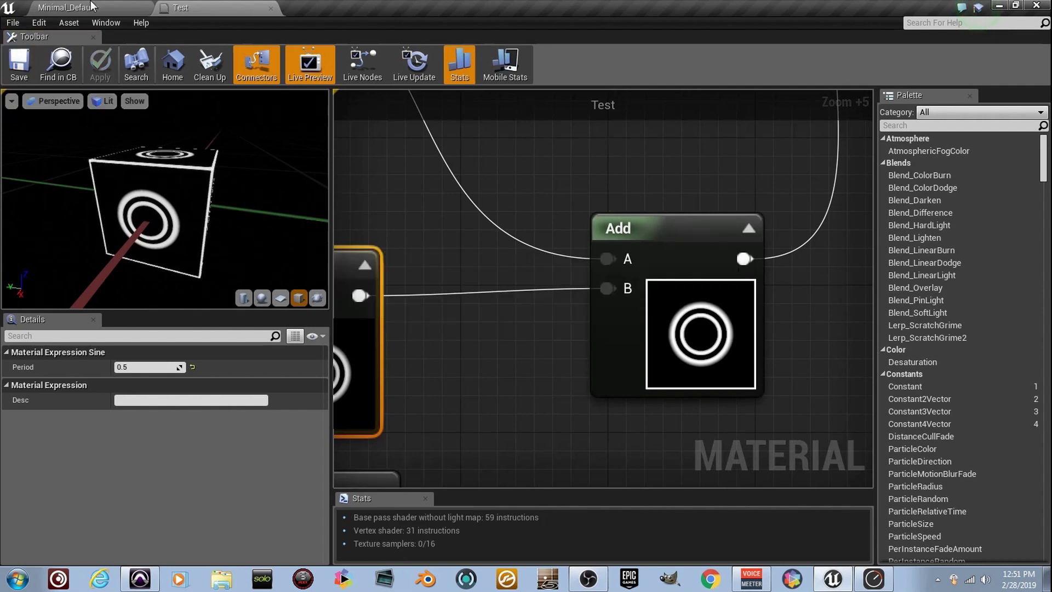
pyautogui.click(88, 6)
pyautogui.moveTo(569, 326)
pyautogui.mouseDown(button='right')
pyautogui.moveTo(603, 326)
pyautogui.moveTo(646, 296)
pyautogui.moveTo(603, 362)
pyautogui.moveTo(567, 329)
pyautogui.mouseUp(button='right')
# Step: Return to the Test material graph and move the Test result node farther from the final Add node
pyautogui.click(212, 6)
pyautogui.scroll(-5, 553, 301)
pyautogui.moveTo(714, 263); pyautogui.dragTo(561, 321, button='right')
pyautogui.scroll(-2, 607, 278)
pyautogui.moveTo(676, 237); pyautogui.dragTo(797, 345)
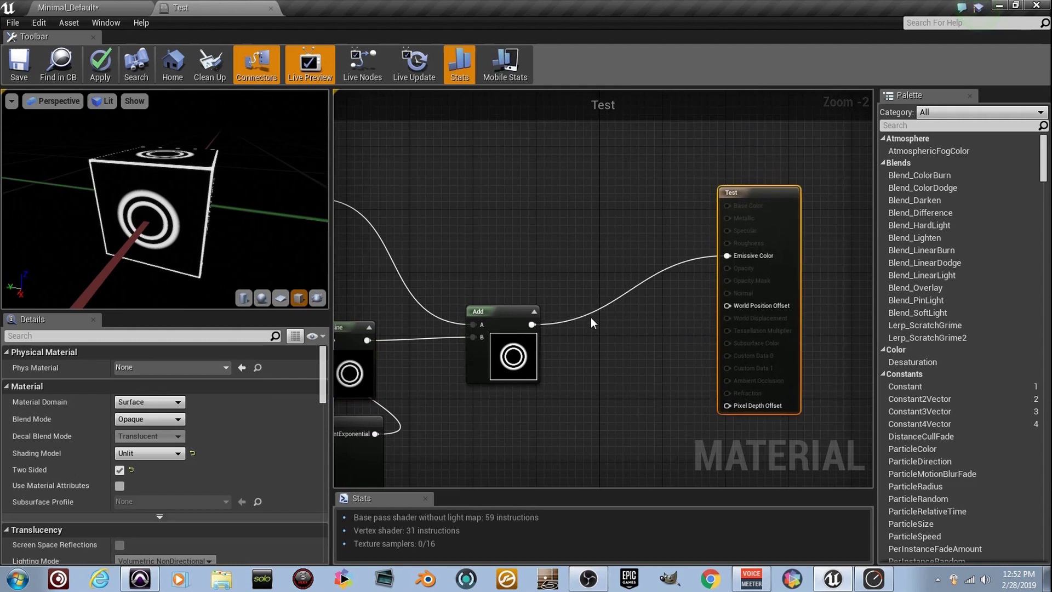
# Step: Create a Lerp node, feed the final Add output into its Alpha and connect the Lerp to Emissive Color
pyautogui.click(594, 287)
pyautogui.scroll(2, 593, 287)
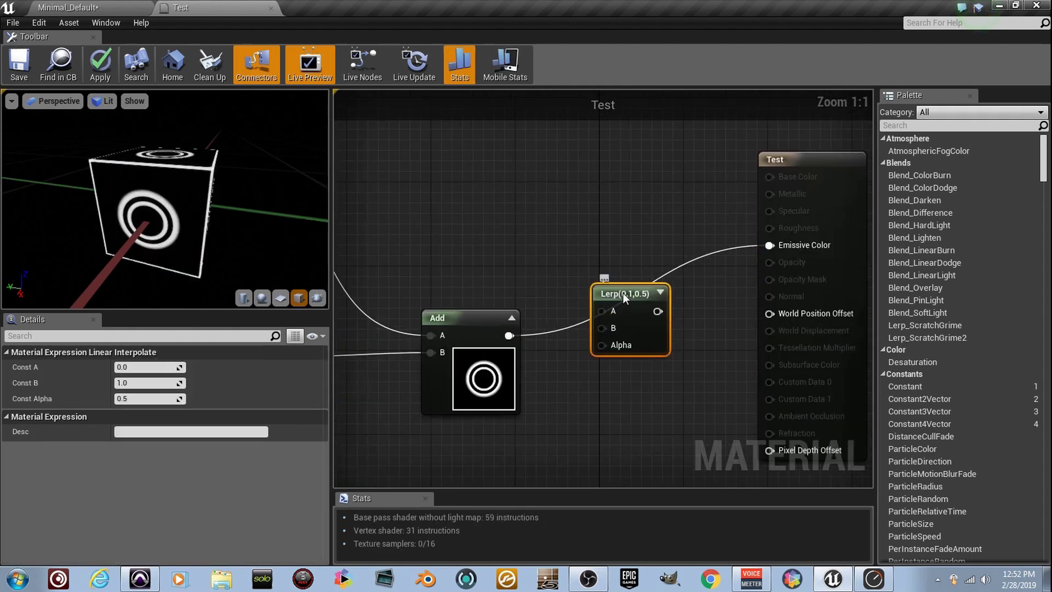
pyautogui.moveTo(616, 299); pyautogui.dragTo(637, 341)
pyautogui.moveTo(509, 336); pyautogui.dragTo(621, 390)
pyautogui.moveTo(666, 356); pyautogui.dragTo(776, 253)
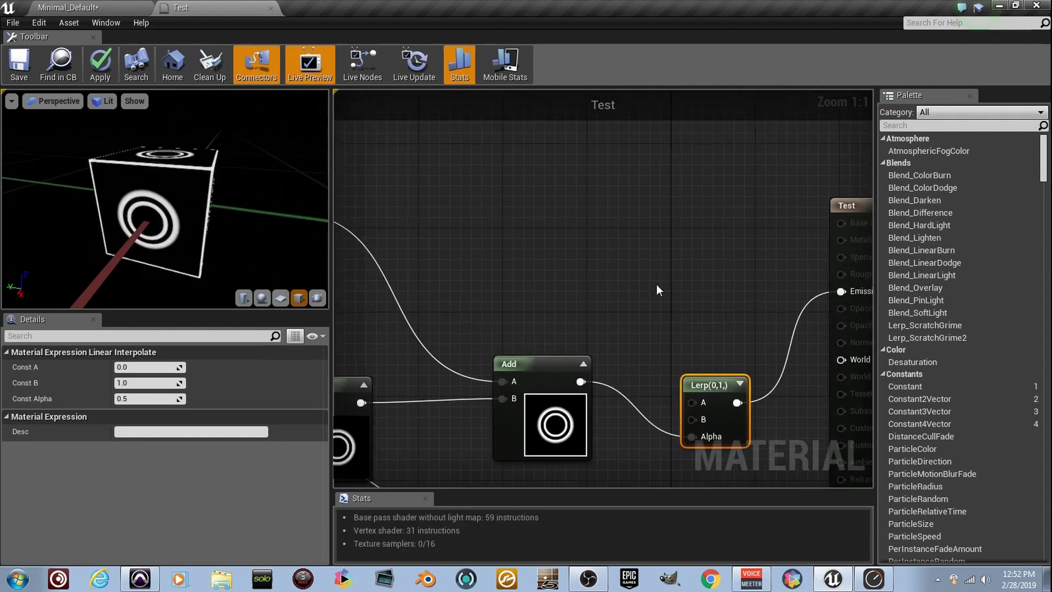
# Step: Create two Constant3Vector nodes stacked above the final Add and connect the upper to the Lerp's A, the lower to its B
pyautogui.press('3')
pyautogui.click(524, 167)
pyautogui.press('3')
pyautogui.click(532, 271)
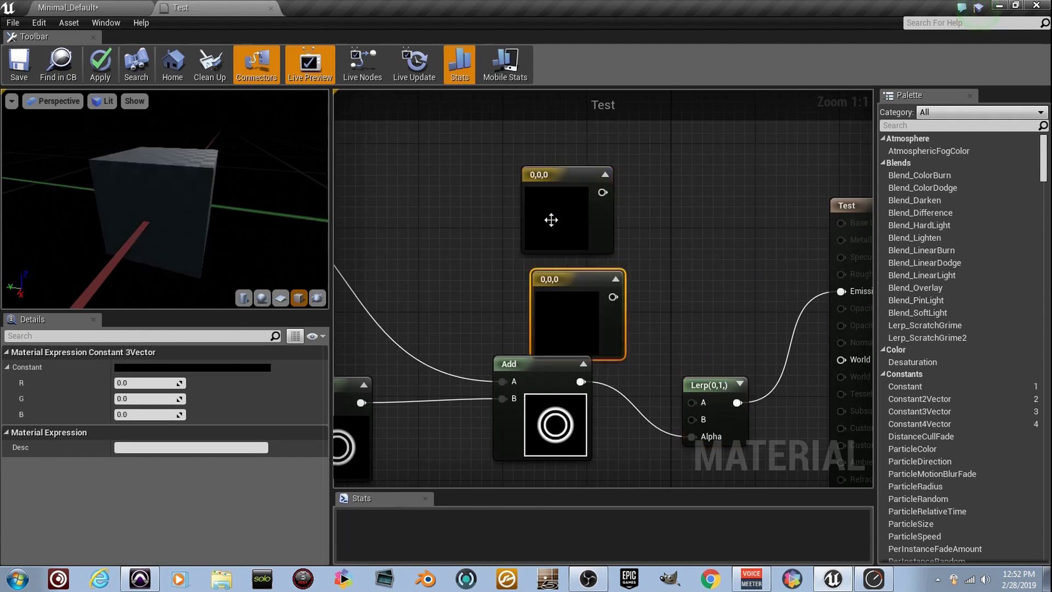
pyautogui.moveTo(549, 219); pyautogui.dragTo(551, 177)
pyautogui.moveTo(584, 295); pyautogui.dragTo(564, 264)
pyautogui.moveTo(605, 151); pyautogui.dragTo(595, 265)
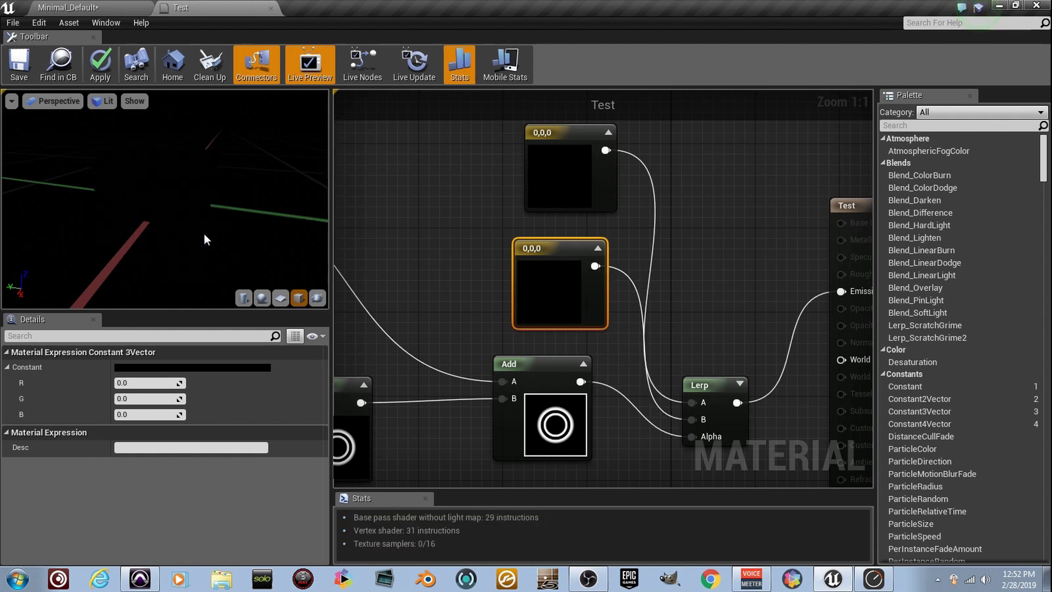
# Step: Set the upper Constant3Vector colour to a bright cyan of R 0, G 0.717, B 1
pyautogui.doubleClick(564, 199)
pyautogui.click(599, 273)
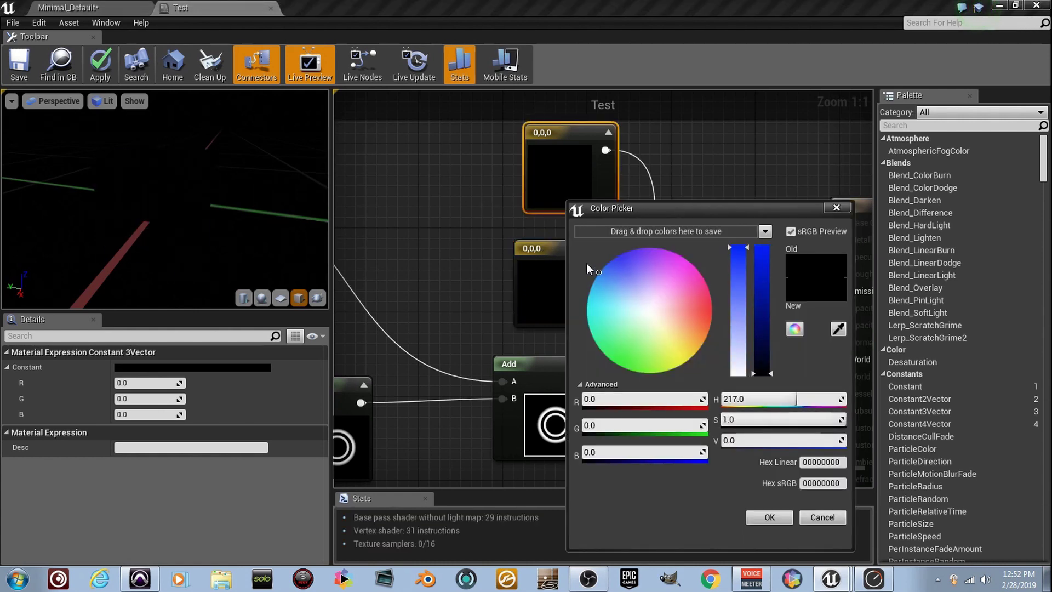
pyautogui.moveTo(765, 334); pyautogui.dragTo(762, 245)
pyautogui.click(589, 292)
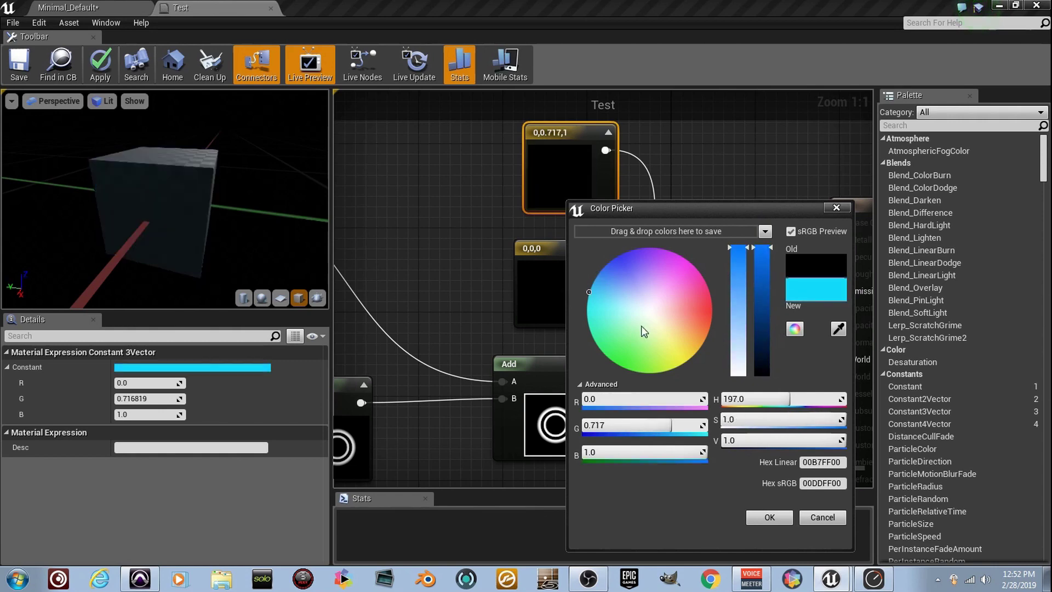
pyautogui.click(769, 517)
# Step: Set the lower Constant3Vector colour to a magenta of R 1, G 0, B 0.707
pyautogui.doubleClick(548, 312)
pyautogui.click(674, 280)
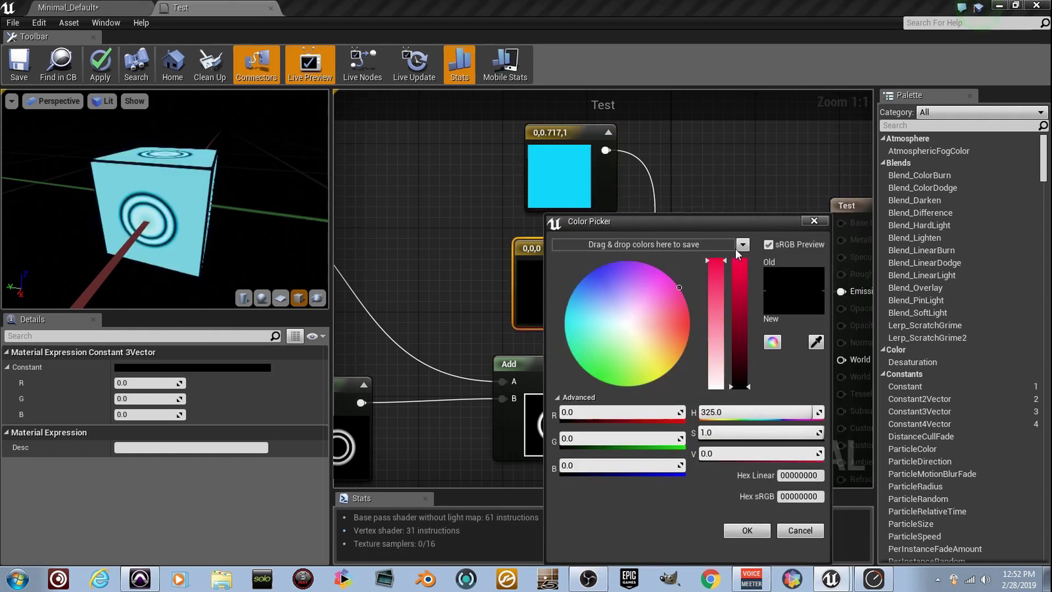
pyautogui.click(739, 263)
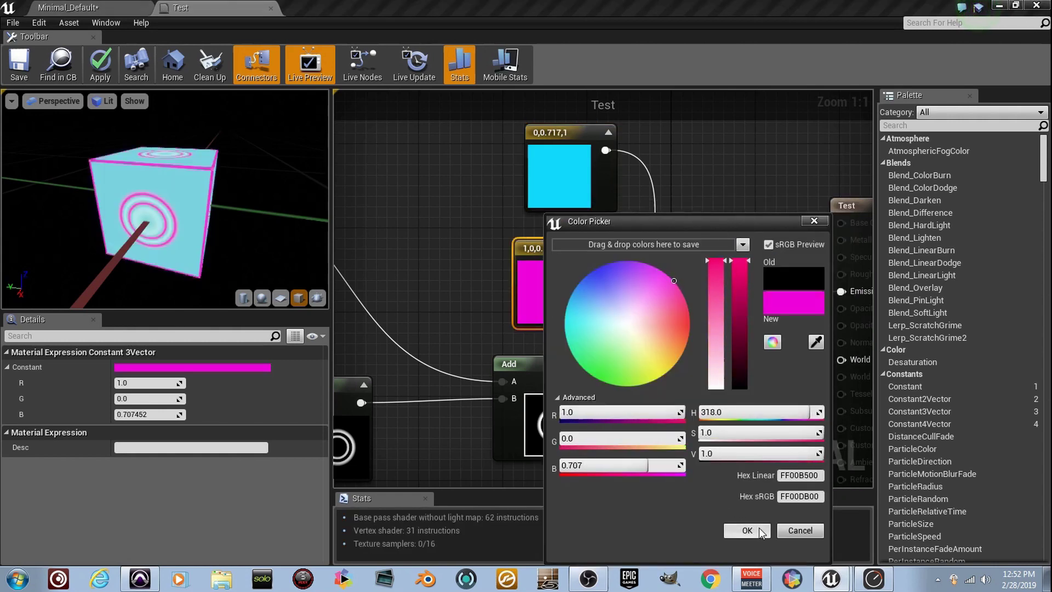
pyautogui.click(747, 530)
# Step: Save the coloured Test material and inspect the cube up close in the Minimal_Default level
pyautogui.click(19, 69)
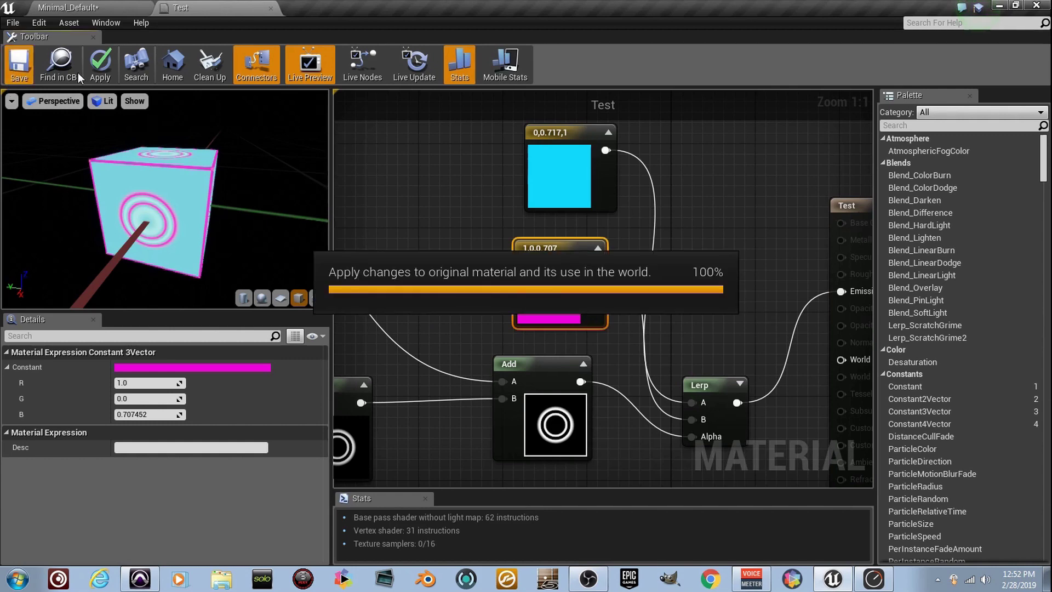
pyautogui.click(90, 7)
pyautogui.moveTo(511, 213); pyautogui.dragTo(466, 291, button='right')
pyautogui.moveTo(537, 197); pyautogui.dragTo(570, 279)
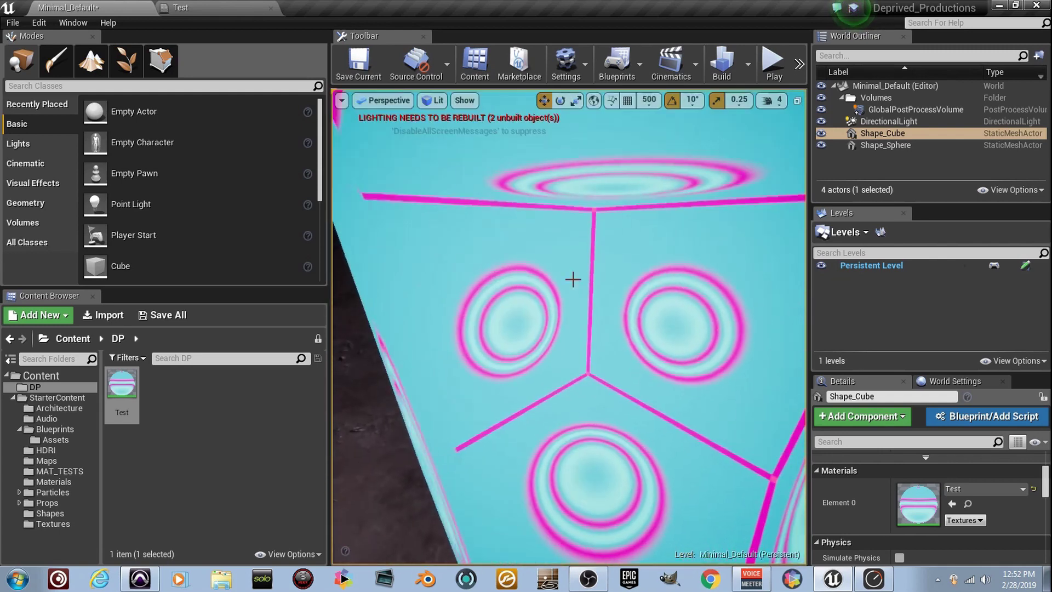
# Step: Review the complete Test material graph, from the TexCoord nodes through to the Lerp and its two colours
pyautogui.click(252, 7)
pyautogui.scroll(-6, 495, 349)
pyautogui.moveTo(495, 348); pyautogui.dragTo(766, 352, button='right')
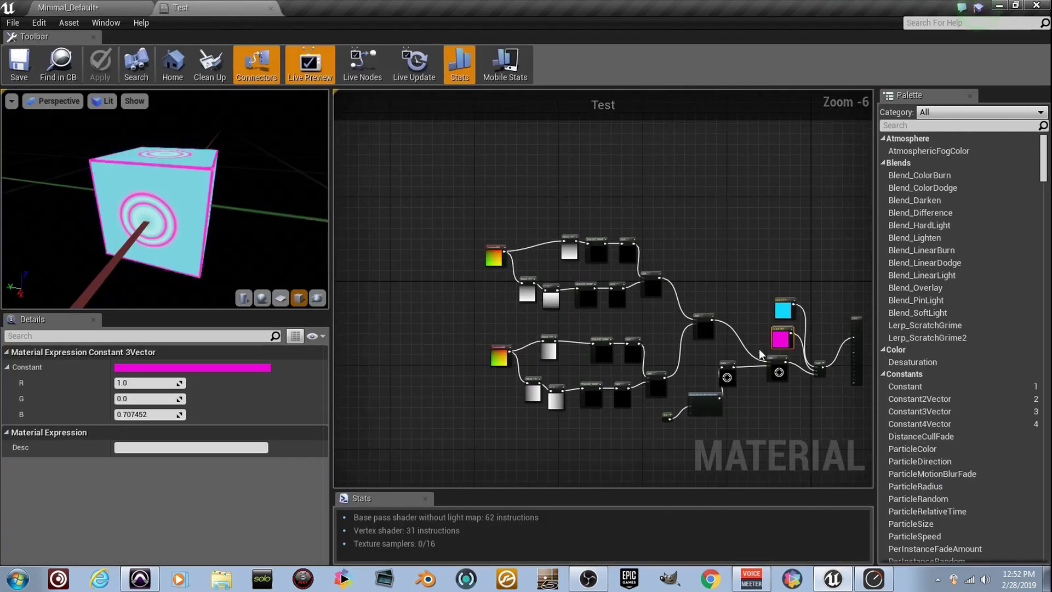
pyautogui.scroll(6, 600, 283)
pyautogui.scroll(-1, 658, 311)
pyautogui.moveTo(658, 311); pyautogui.dragTo(534, 262, button='right')
pyautogui.moveTo(562, 327); pyautogui.dragTo(413, 270, button='right')
pyautogui.moveTo(648, 284); pyautogui.dragTo(795, 315, button='right')
pyautogui.scroll(-1, 795, 316)
pyautogui.scroll(1, 778, 319)
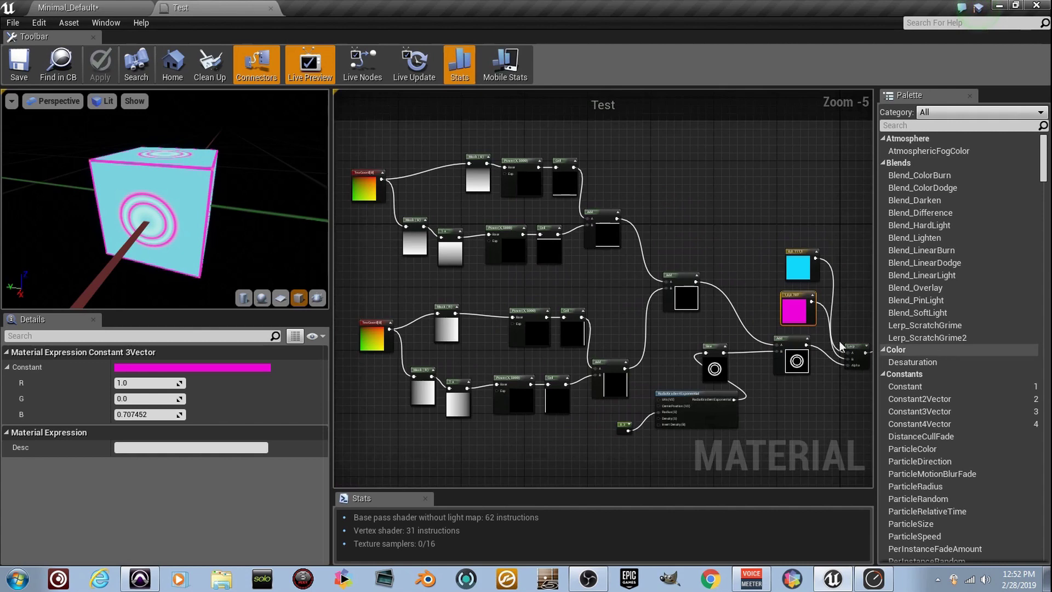
# Step: Examine the Mask, Power, Ceil and Add nodes that build the edge lines and the Sine node that makes the rings
pyautogui.scroll(5, 594, 281)
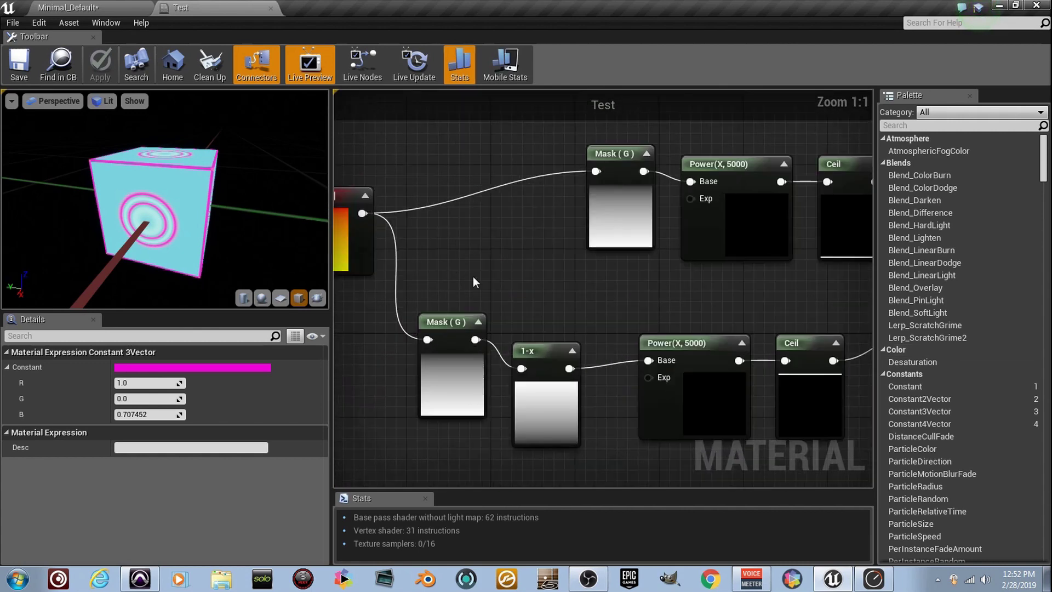
pyautogui.moveTo(577, 277); pyautogui.dragTo(487, 269, button='right')
pyautogui.scroll(-5, 617, 368)
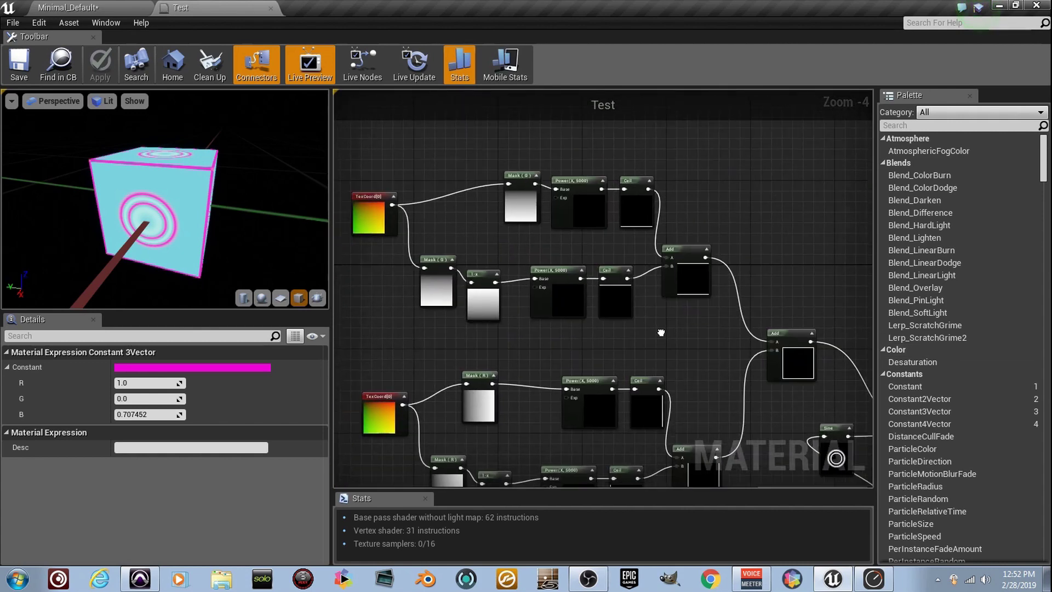
pyautogui.moveTo(685, 340); pyautogui.dragTo(587, 324, button='right')
pyautogui.scroll(11, 580, 272)
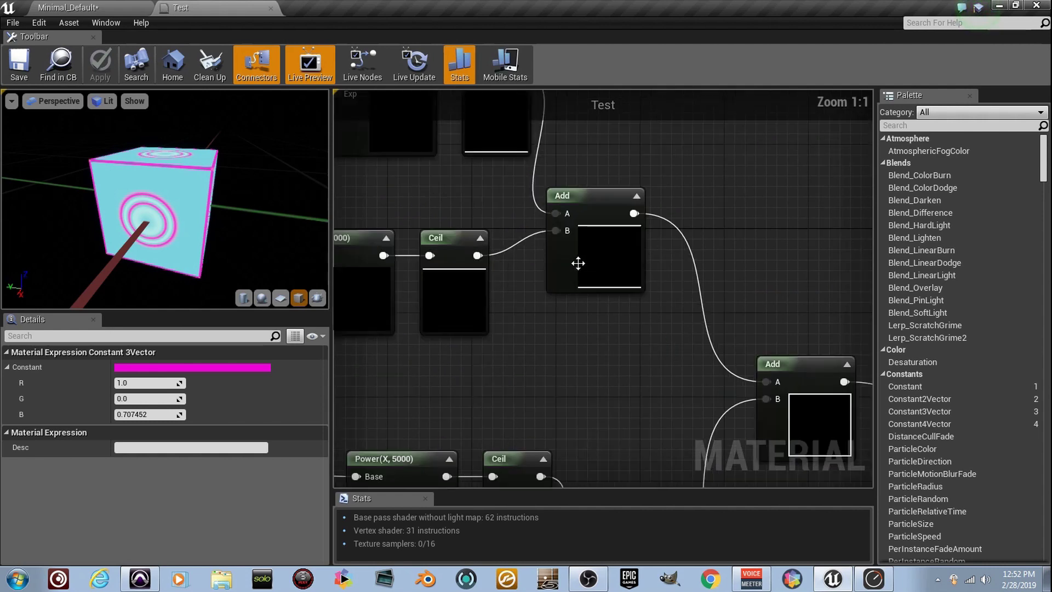
pyautogui.scroll(-4, 651, 368)
pyautogui.moveTo(651, 368); pyautogui.dragTo(501, 218, button='right')
pyautogui.moveTo(584, 391); pyautogui.dragTo(641, 93, button='right')
pyautogui.scroll(4, 610, 375)
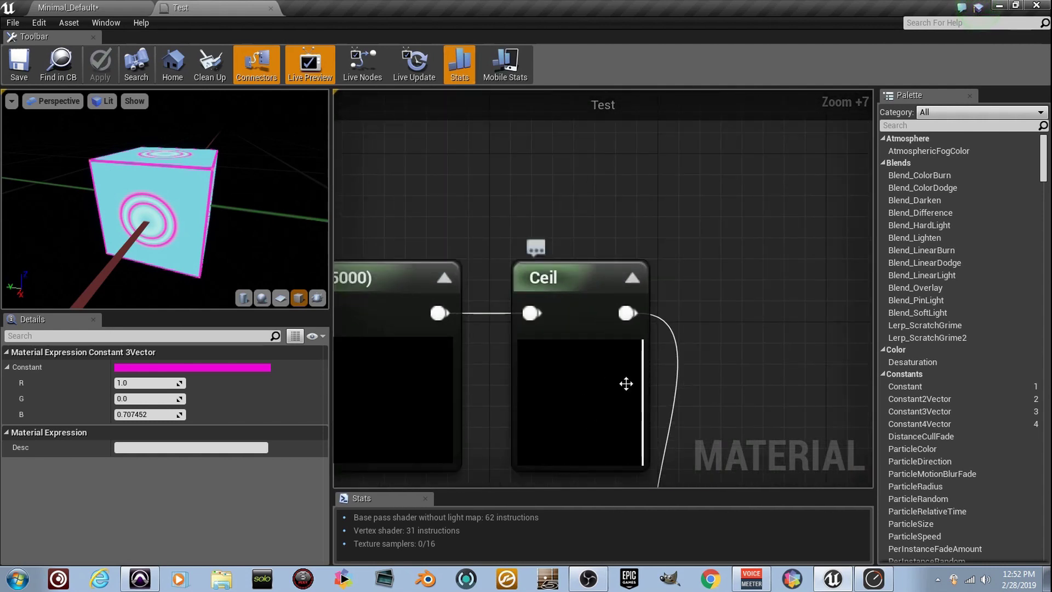
pyautogui.moveTo(626, 383); pyautogui.dragTo(669, 108, button='right')
pyautogui.moveTo(644, 467); pyautogui.dragTo(622, 338, button='right')
pyautogui.moveTo(861, 155); pyautogui.dragTo(608, 324, button='right')
pyautogui.scroll(-5, 608, 323)
pyautogui.moveTo(674, 239); pyautogui.dragTo(550, 286, button='right')
pyautogui.scroll(5, 627, 387)
pyautogui.moveTo(627, 388); pyautogui.dragTo(645, 150, button='right')
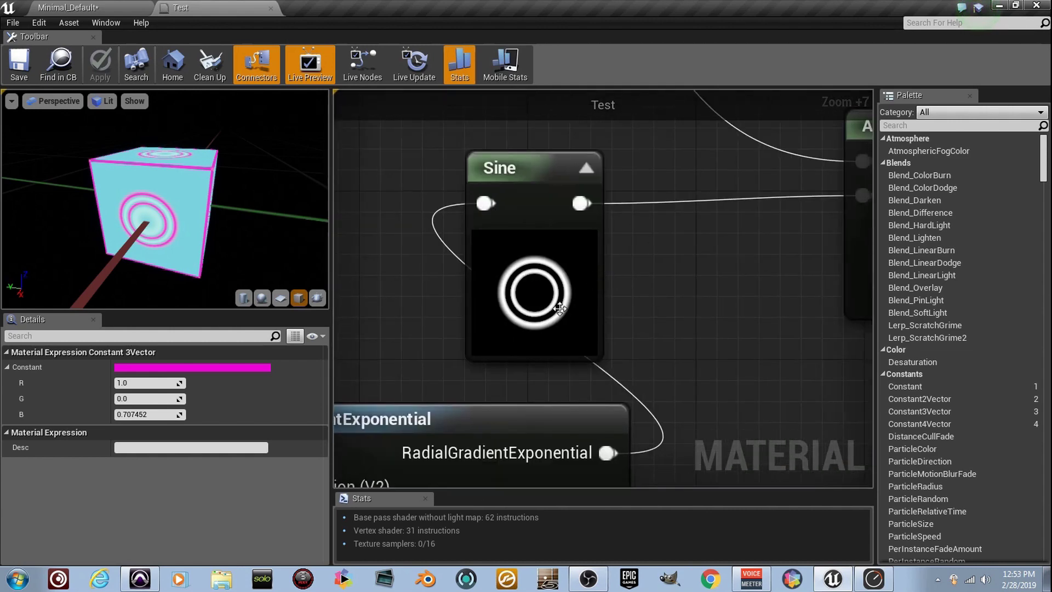
pyautogui.scroll(-7, 552, 345)
pyautogui.moveTo(553, 345); pyautogui.dragTo(709, 474, button='right')
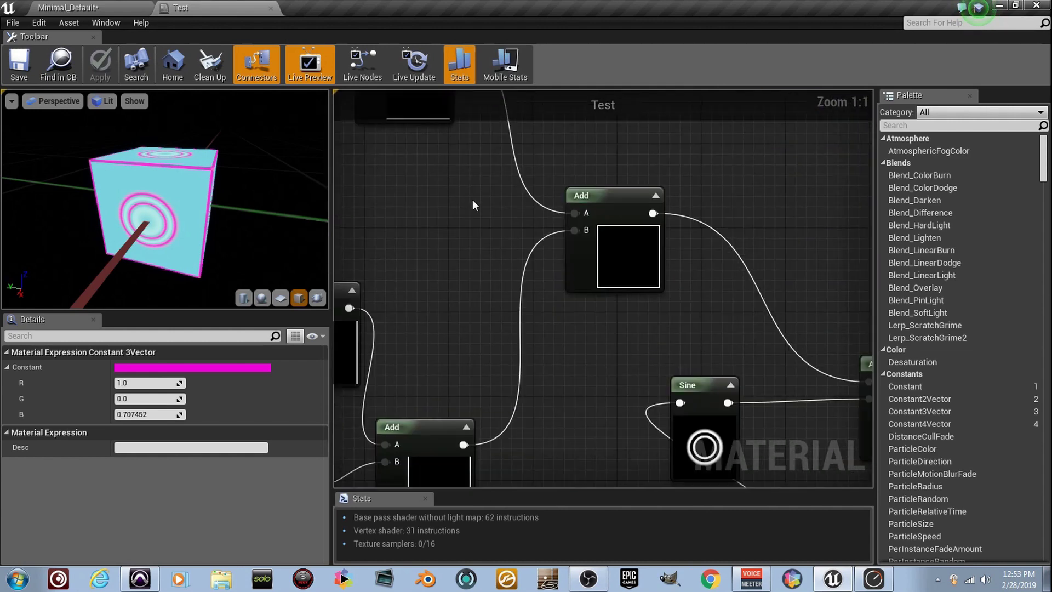
# Step: Examine the cube with the Test material from several angles and distances in the Minimal_Default level
pyautogui.click(119, 5)
pyautogui.press('s')
pyautogui.moveTo(599, 380); pyautogui.dragTo(679, 378, button='right')
pyautogui.press('d')
pyautogui.press('a')
pyautogui.press('s')
pyautogui.press('d')
pyautogui.press('a')
pyautogui.moveTo(570, 400); pyautogui.dragTo(592, 392, button='right')
pyautogui.press('s')
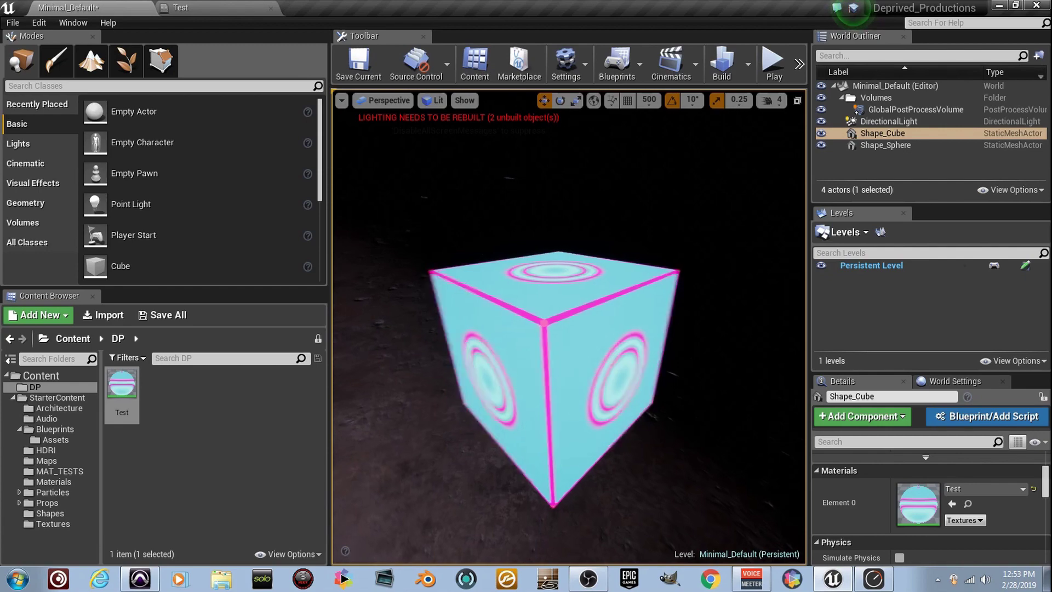
pyautogui.moveTo(592, 392); pyautogui.dragTo(663, 378, button='right')
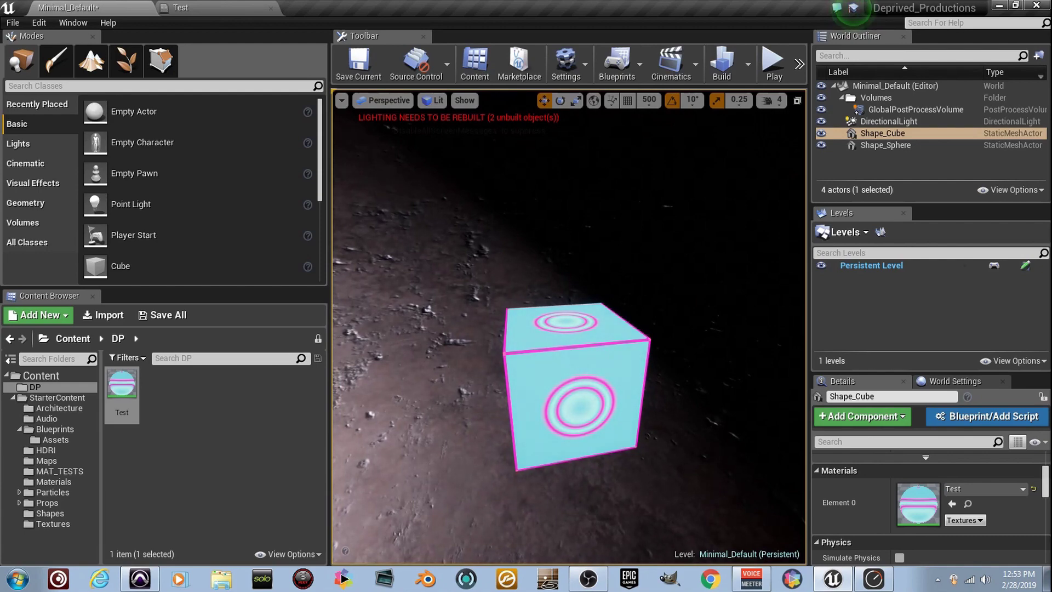
pyautogui.moveTo(663, 378); pyautogui.dragTo(622, 375, button='right')
pyautogui.moveTo(488, 381); pyautogui.dragTo(570, 363, button='right')
pyautogui.moveTo(625, 458); pyautogui.dragTo(649, 440, button='right')
pyautogui.moveTo(744, 437); pyautogui.dragTo(767, 417, button='right')
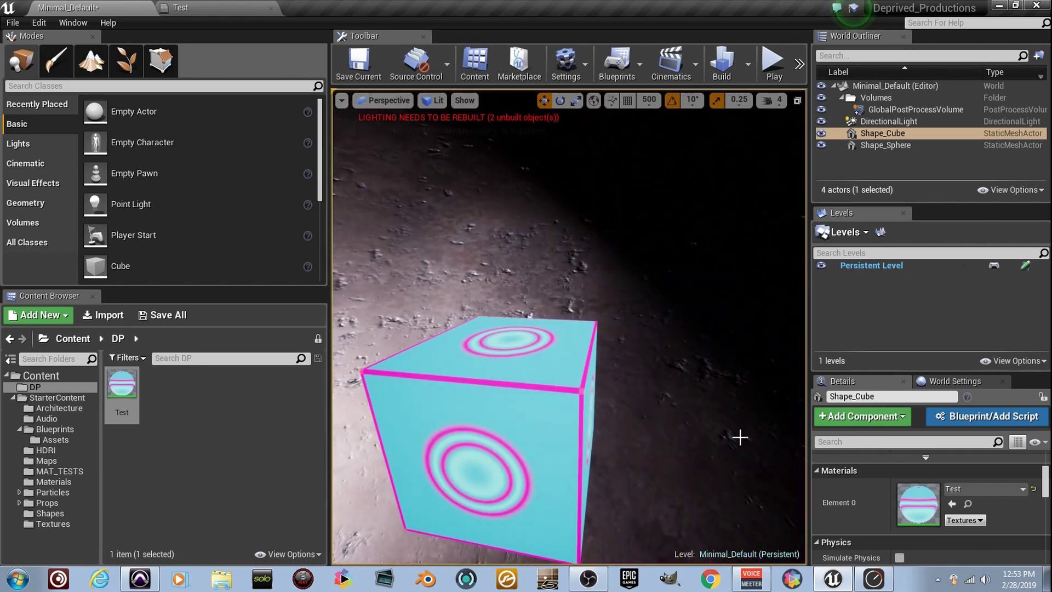